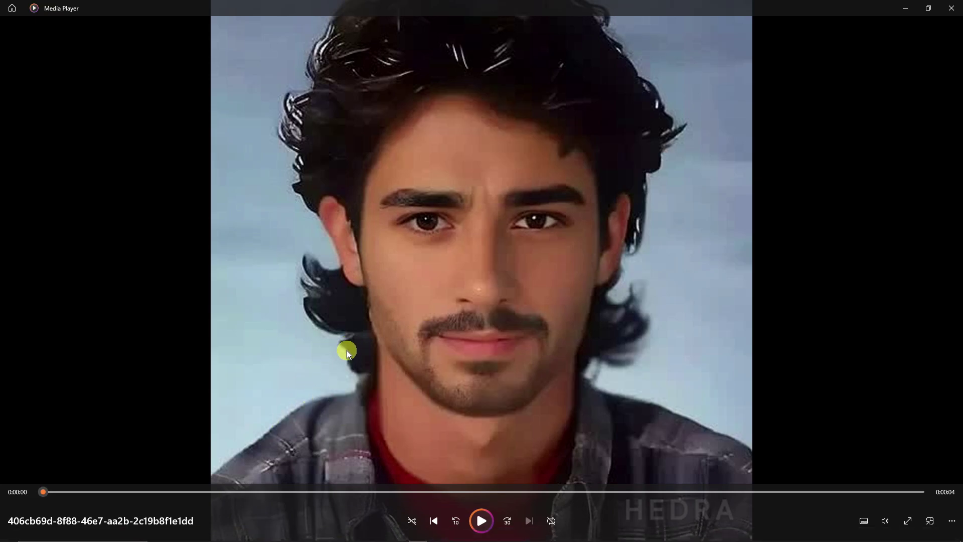
- Play and pause the dark-haired man's Hedra clip, then close Media Player
click(482, 521)
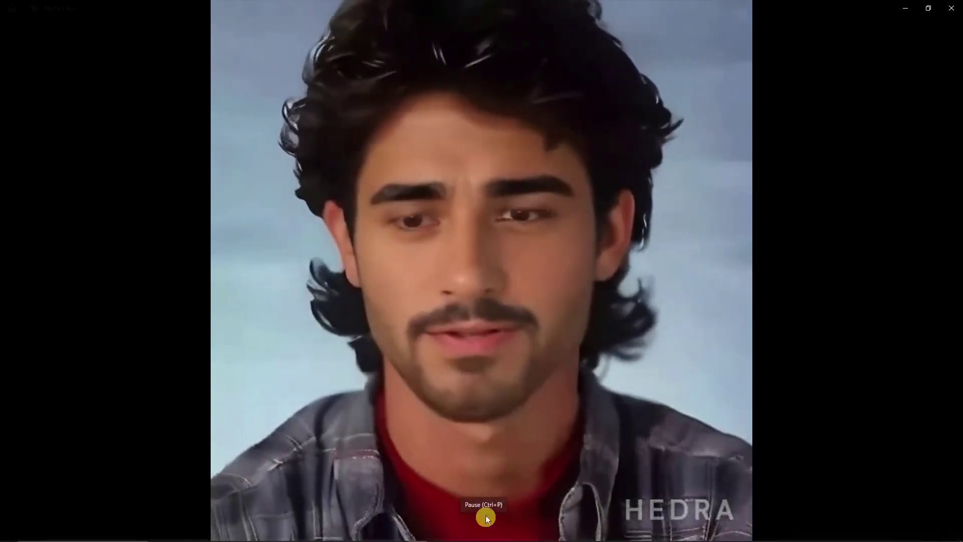
click(483, 520)
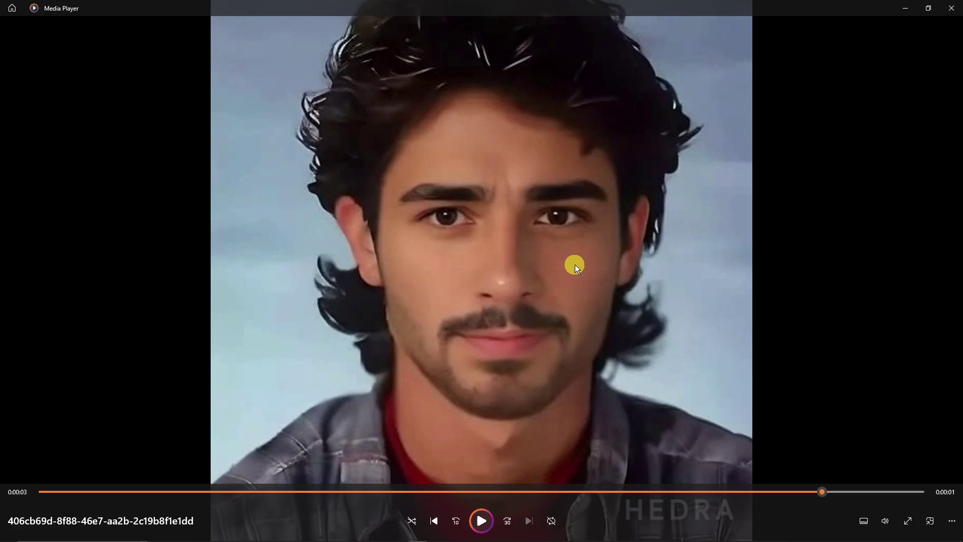
click(951, 8)
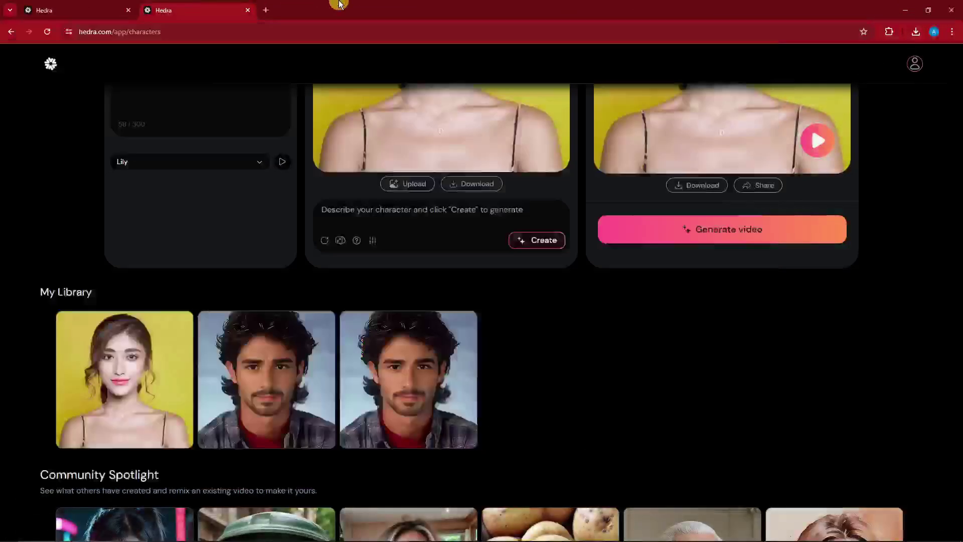
- Open Hedra's beta character app, check the account menu, and preview a Community Spotlight video
click(43, 10)
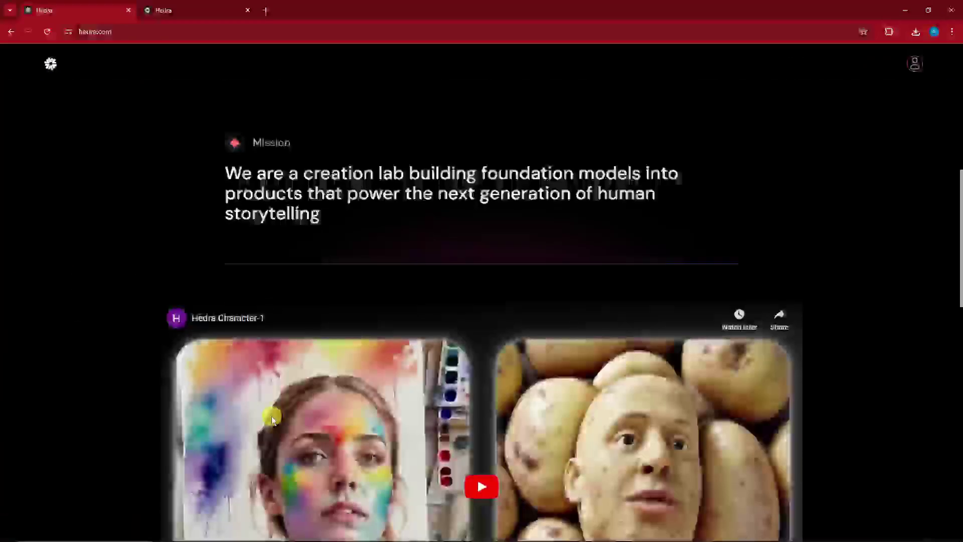
scroll(271, 416, up, 5)
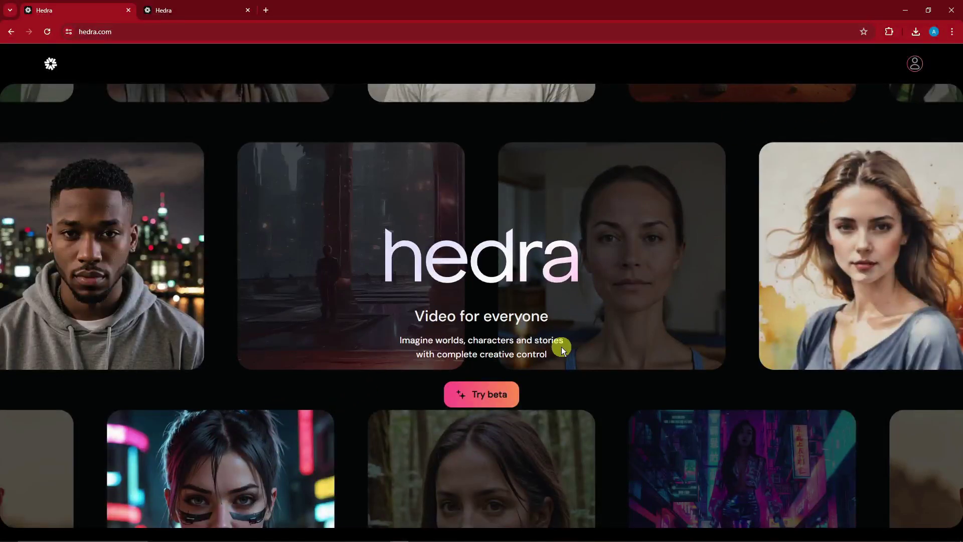
scroll(562, 346, down, 1)
click(489, 344)
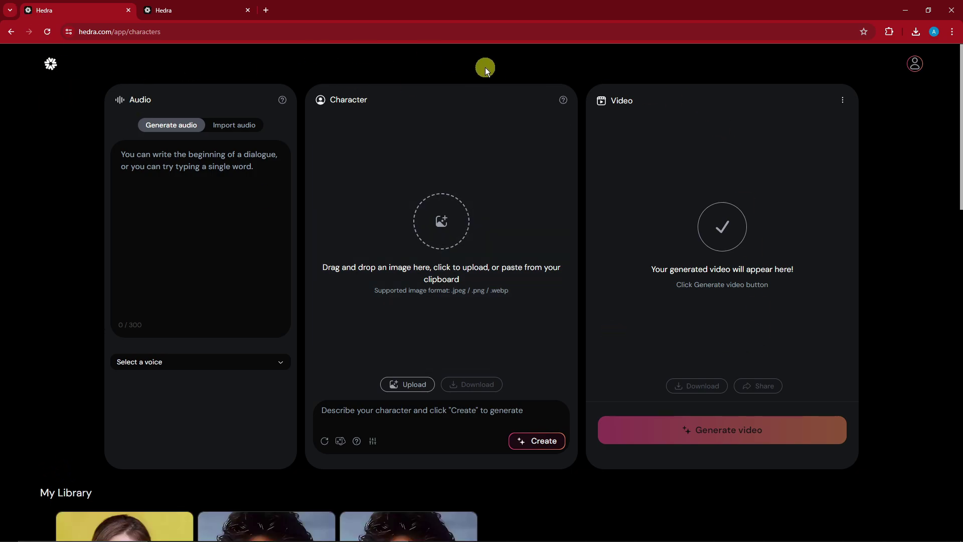
click(919, 70)
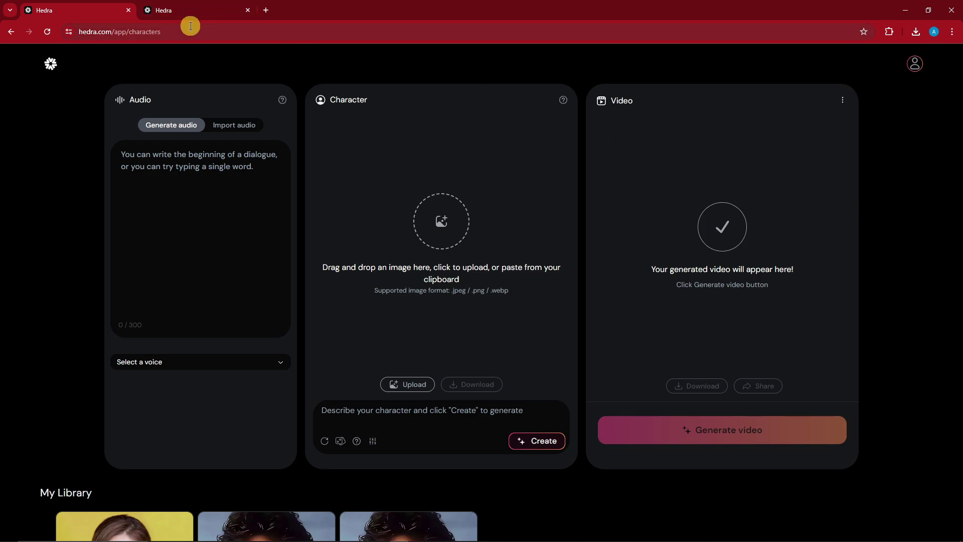
scroll(211, 55, down, 3)
scroll(222, 56, down, 3)
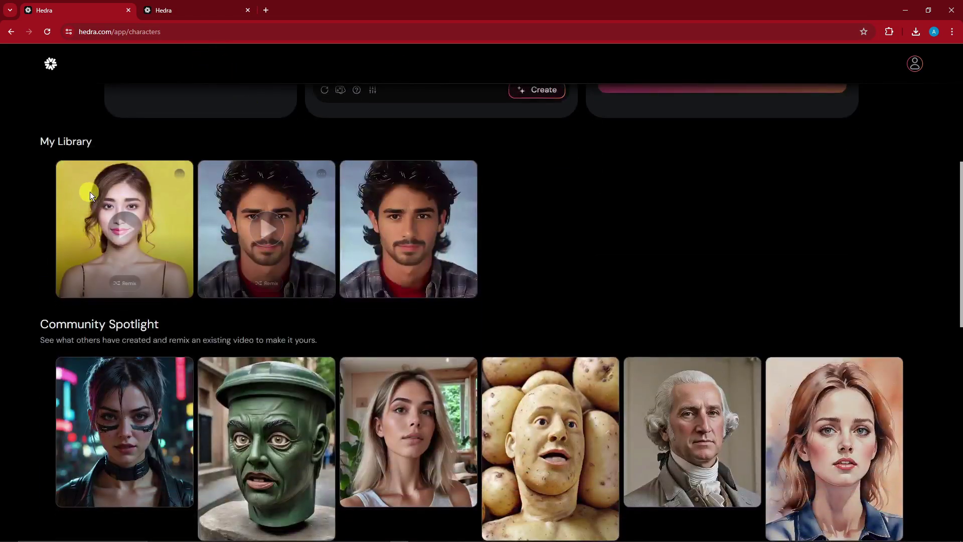
scroll(160, 197, down, 3)
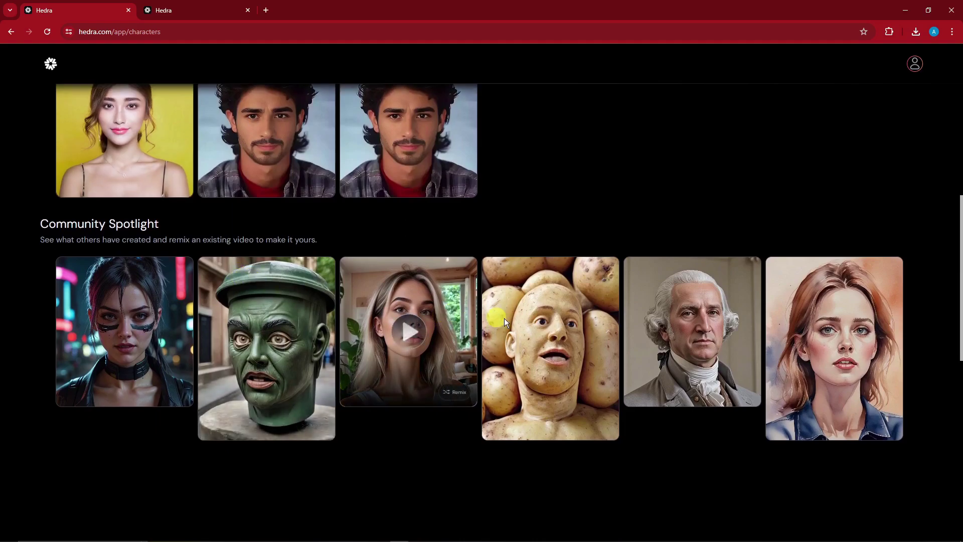
mouse_move(266, 436)
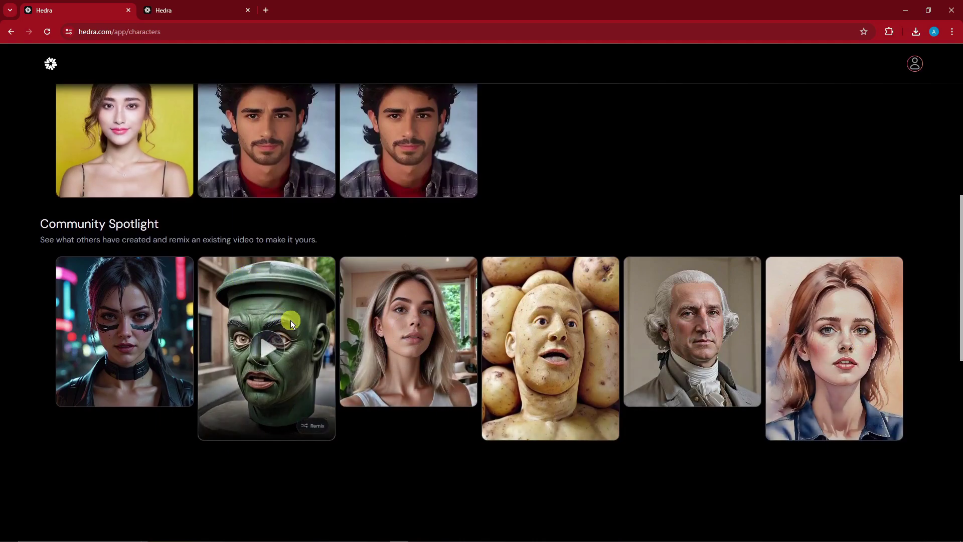
scroll(291, 321, down, 2)
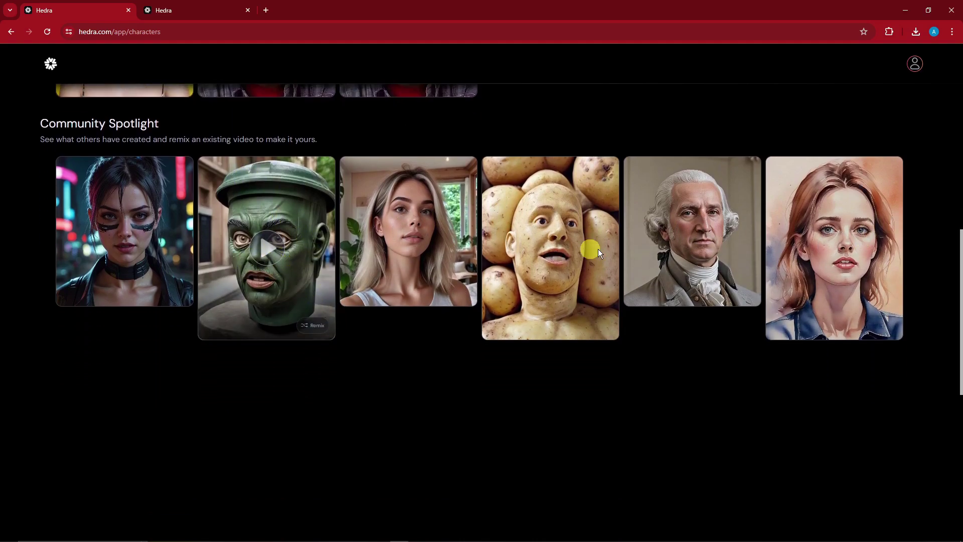
click(409, 241)
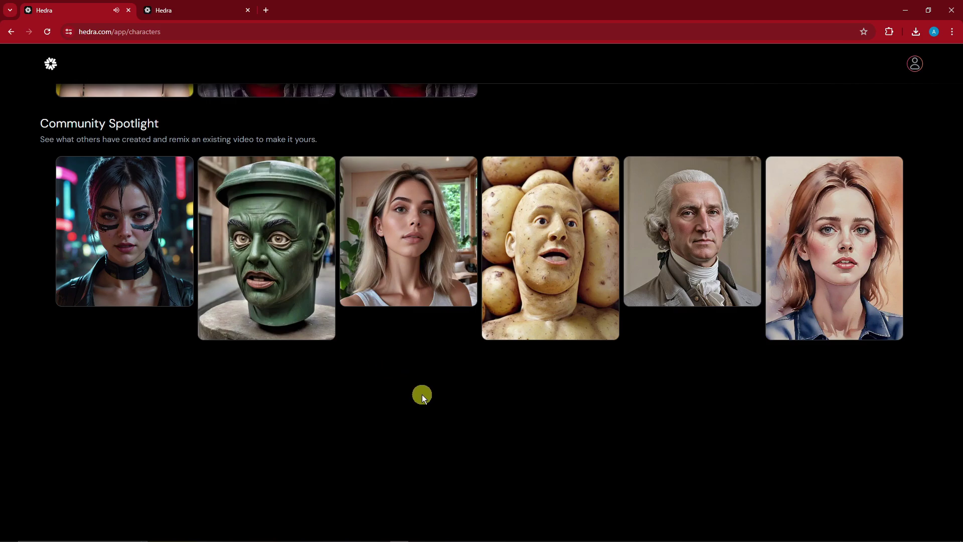
scroll(443, 455, up, 3)
mouse_move(550, 249)
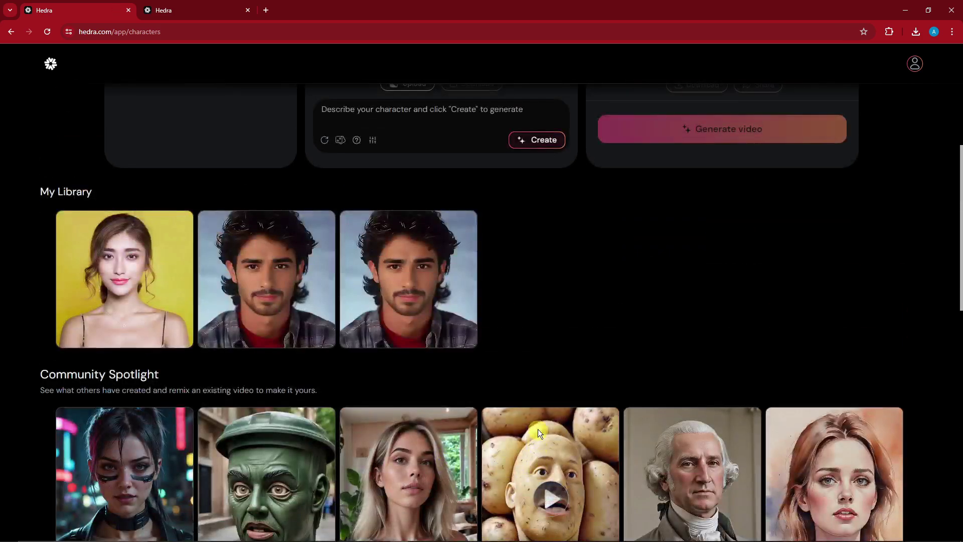
scroll(543, 405, up, 5)
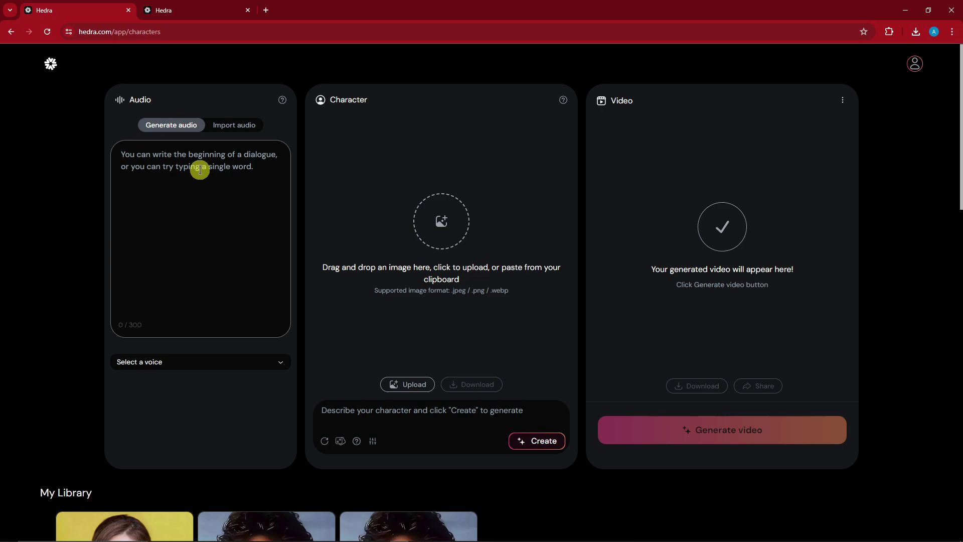
- Enter 'Hello good morning, good afternoon, and good evening' as the Generate audio script, fixing typos
click(199, 165)
click(124, 95)
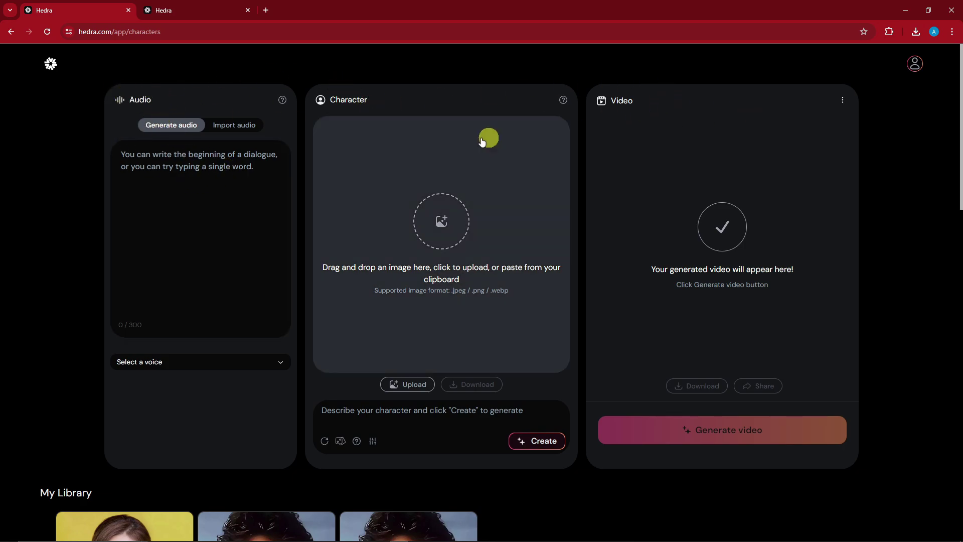
click(228, 125)
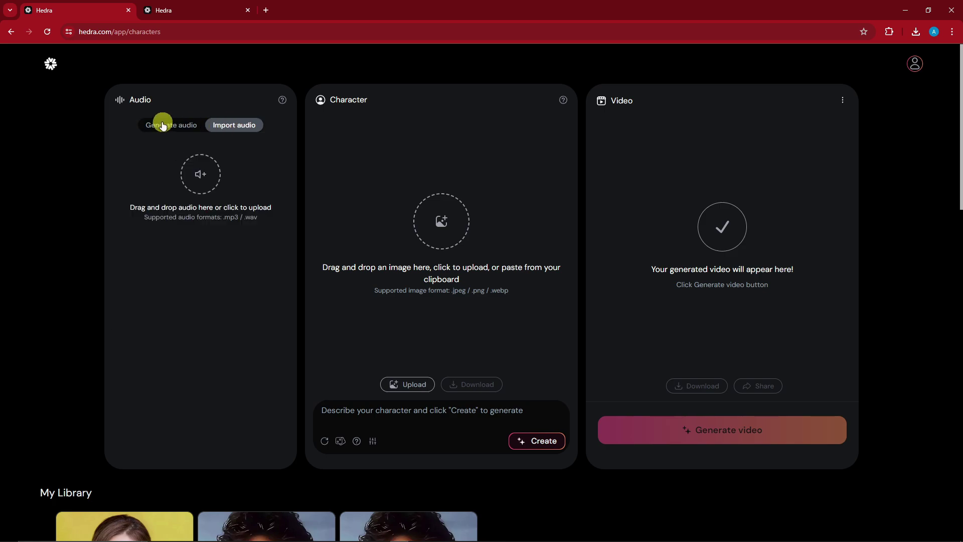
click(161, 125)
click(229, 126)
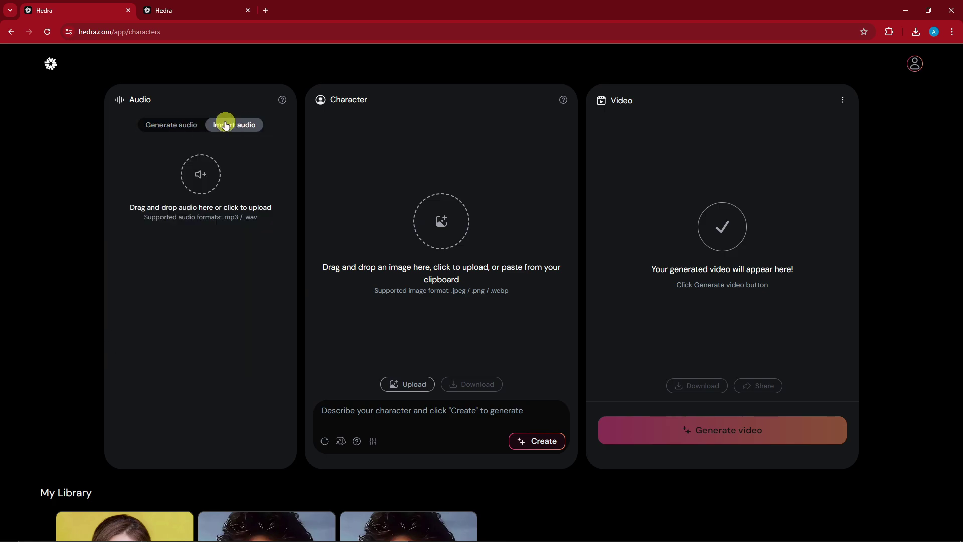
click(171, 127)
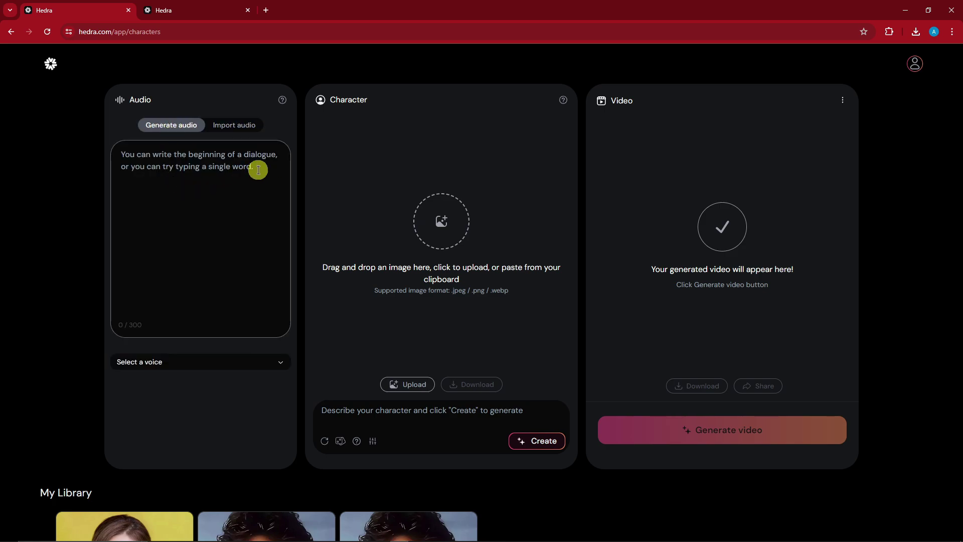
text(Hello good afternnon)
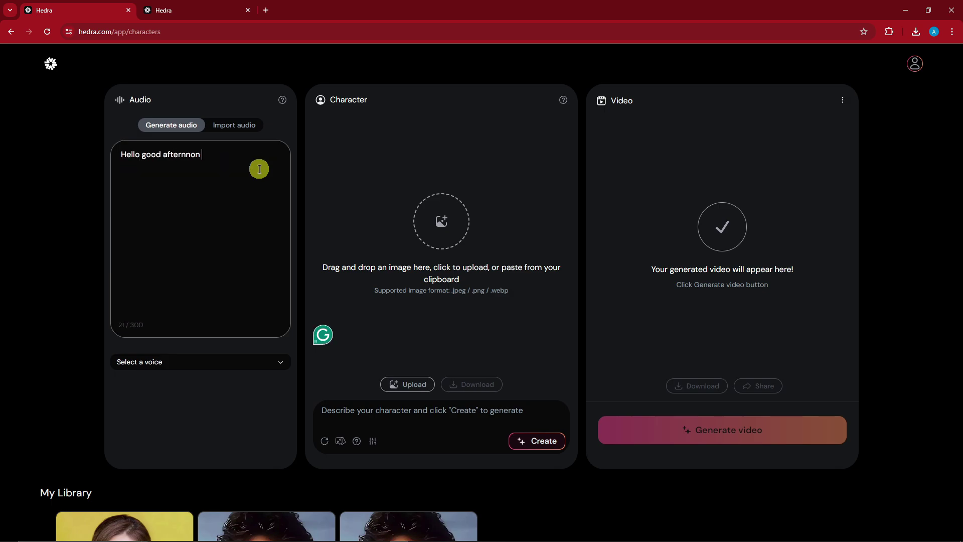
key(BackSpace)
key(ctrl+BackSpace)
key(ctrl+BackSpace)
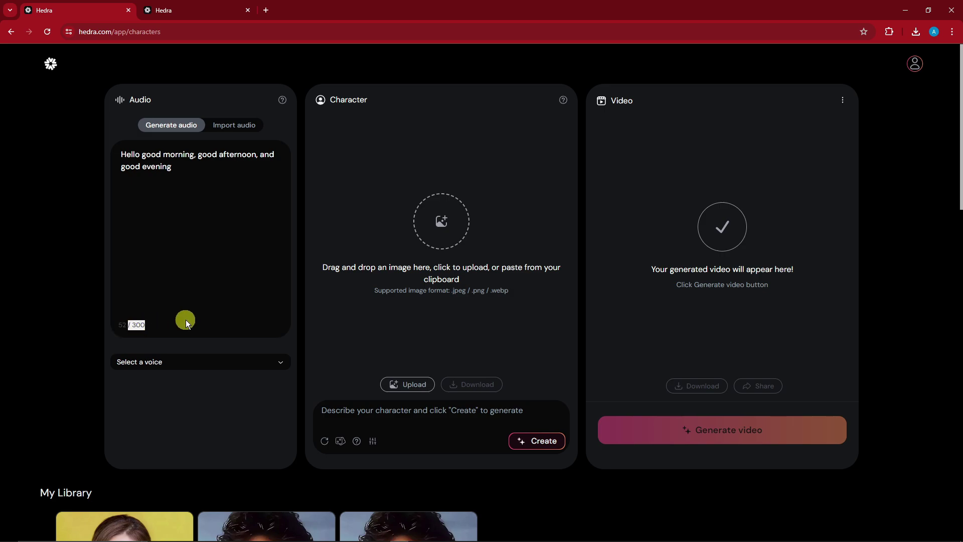
- Choose Charlotte from the voice dropdown for the greeting script
click(242, 362)
scroll(248, 316, down, 5)
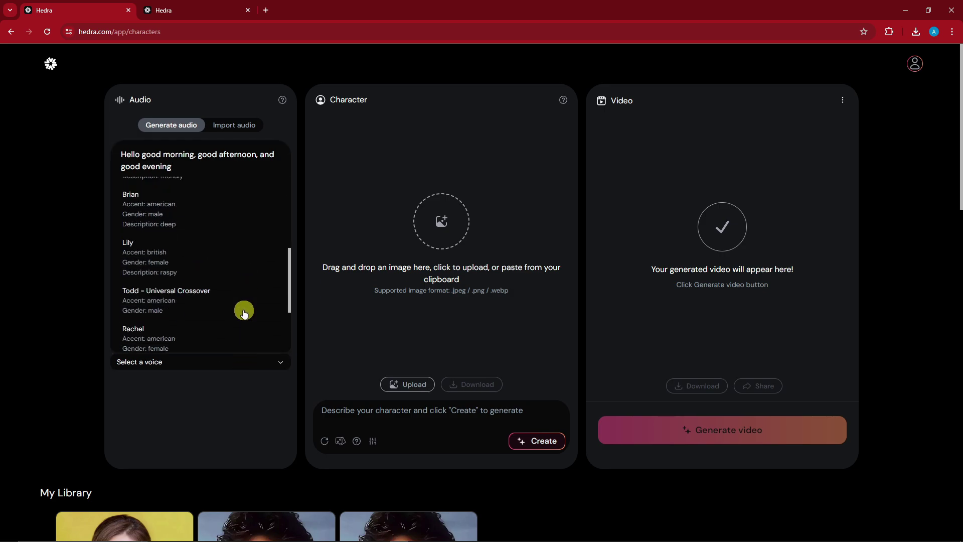
scroll(248, 316, down, 5)
scroll(250, 309, up, 5)
scroll(251, 308, up, 3)
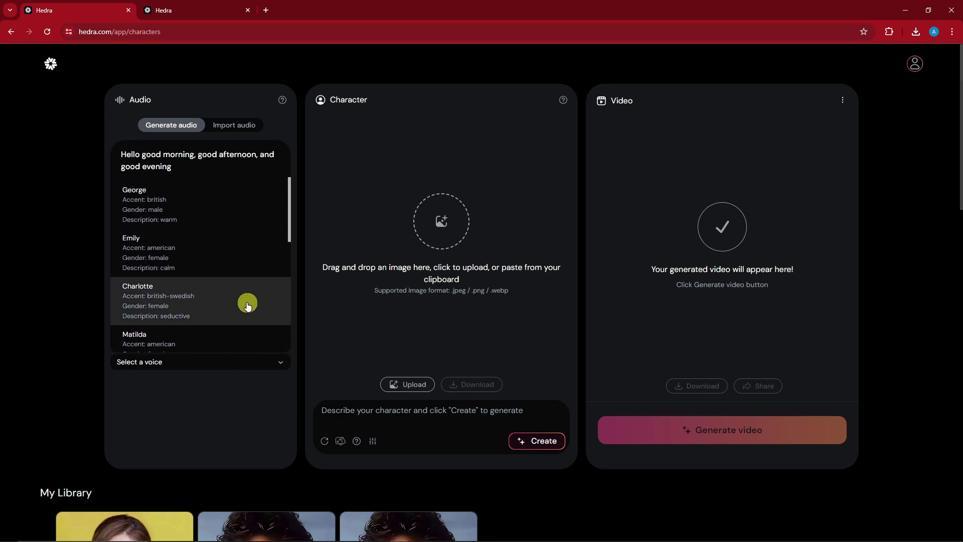
scroll(249, 301, down, 1)
click(180, 256)
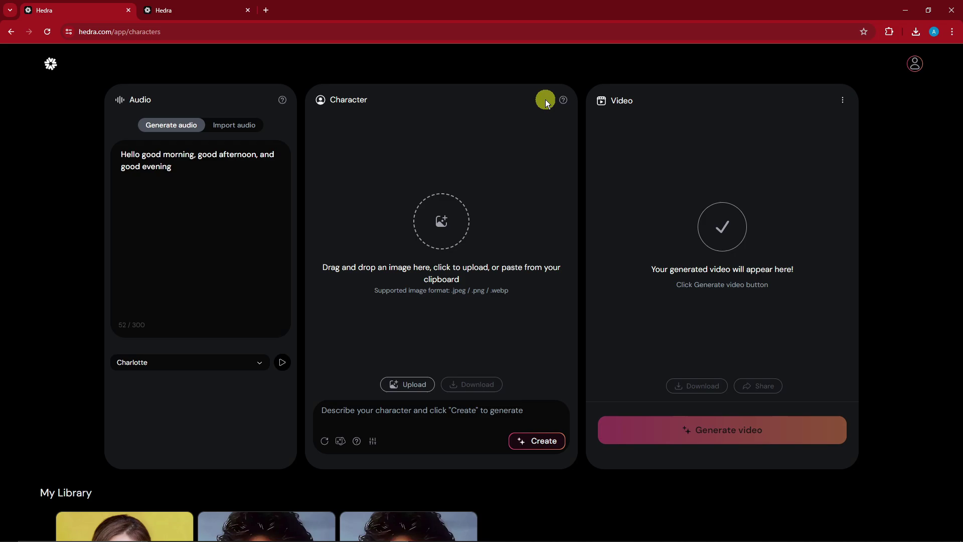
click(564, 102)
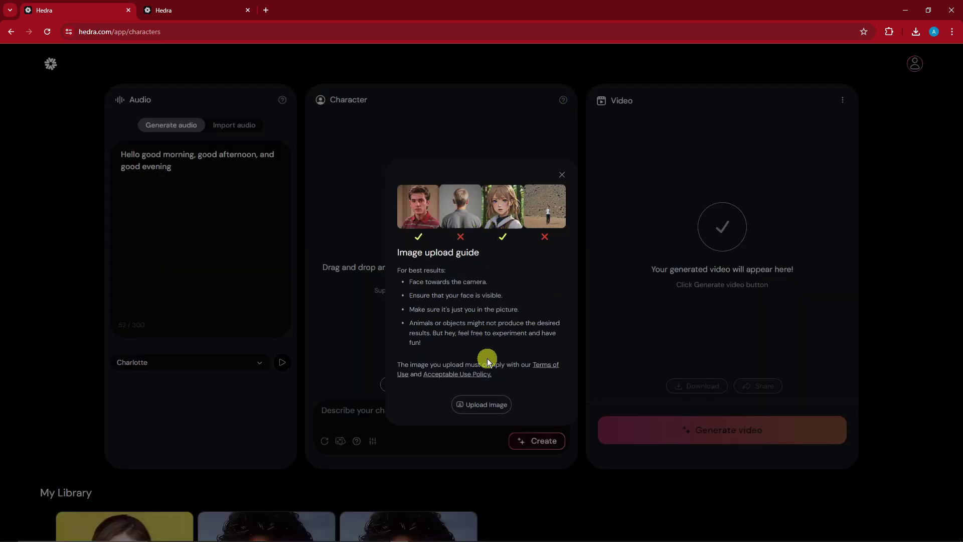
click(567, 174)
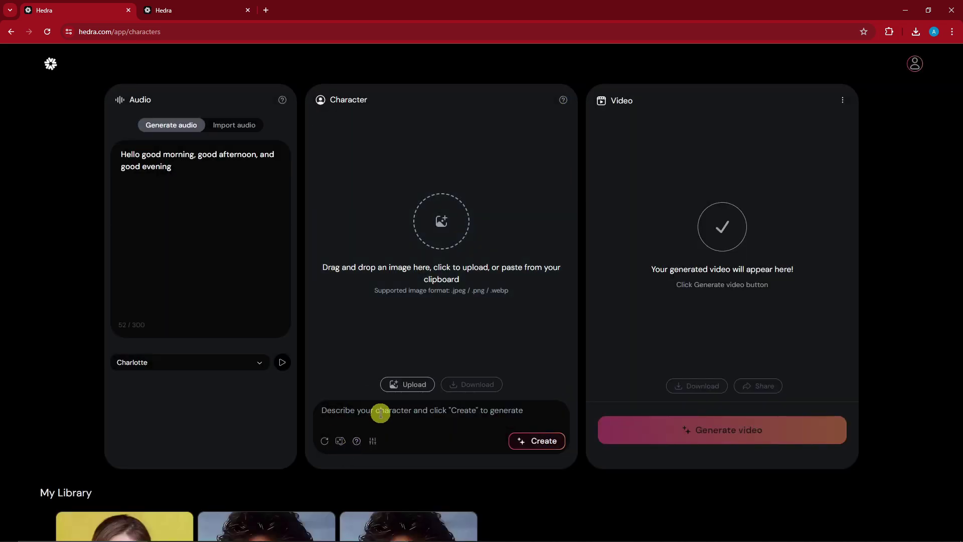
click(381, 413)
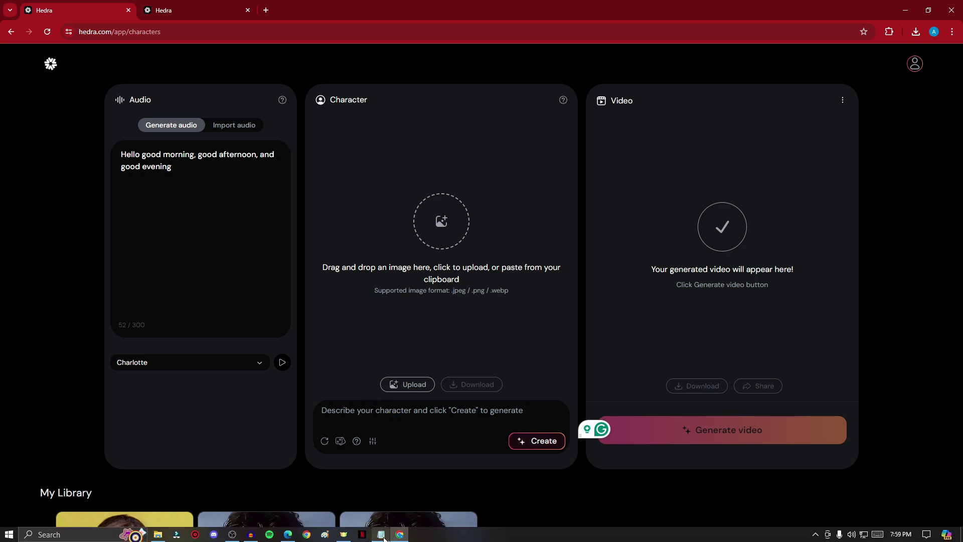
- Copy 'realistc woman, shoulders up, standing in a park, cinematic lighting' from Notepad
click(382, 535)
drag(810, 298, 712, 266)
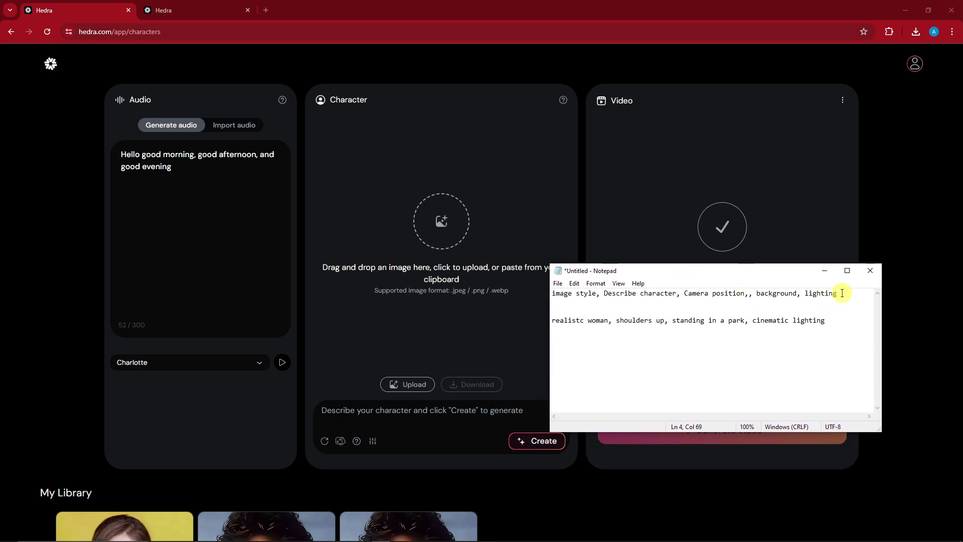
mouse_move(841, 292)
mouse_down()
mouse_move(552, 293)
mouse_move(798, 293)
mouse_move(849, 321)
mouse_move(546, 324)
mouse_up()
click(595, 293)
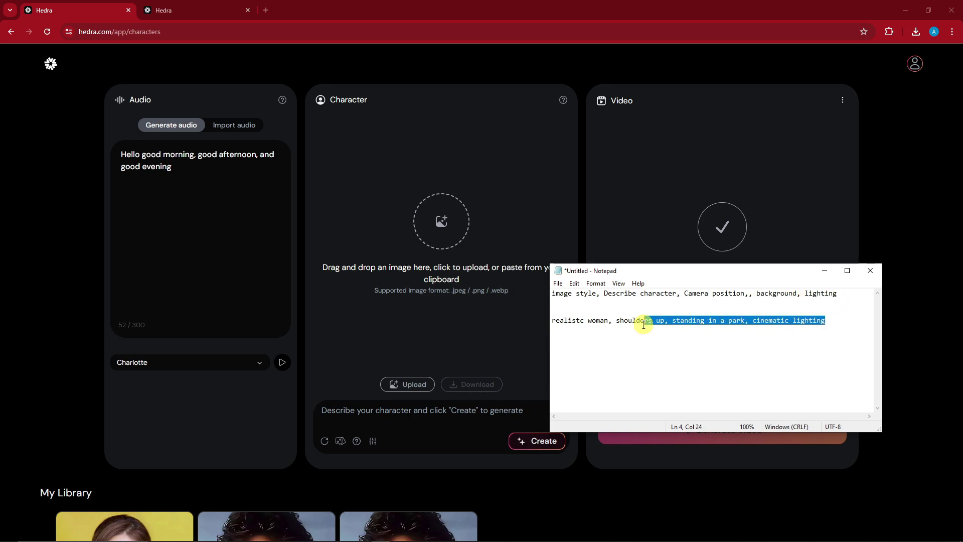
- Paste the park-woman description, correct 'realistc' to 'realistic', and create the character image
click(440, 414)
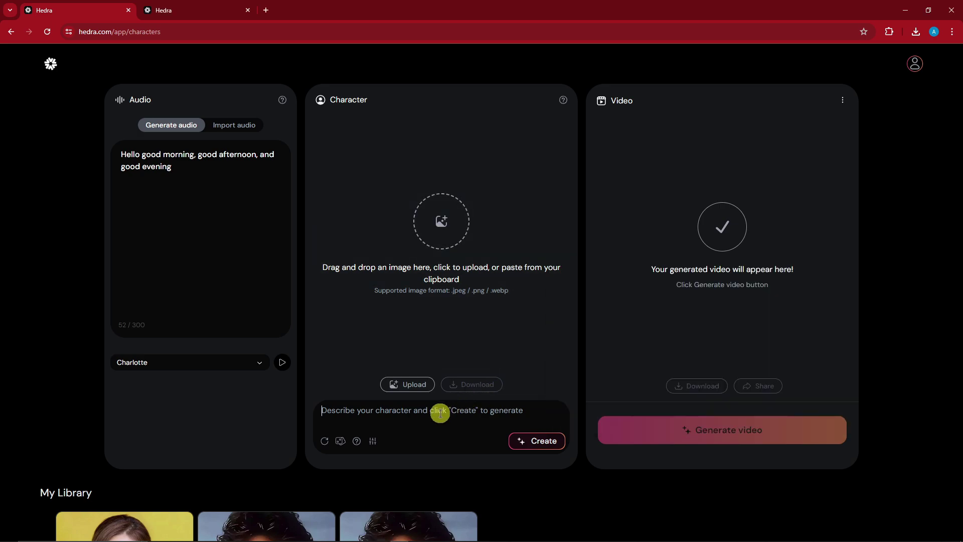
text(realistc woman, shoulders up, standing in a park, cinematic lighting)
right_click(340, 412)
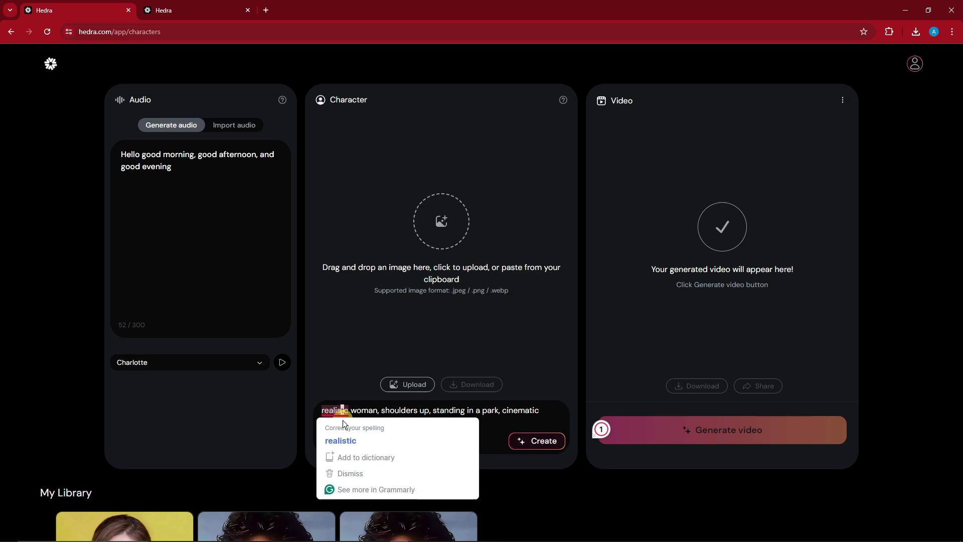
click(348, 435)
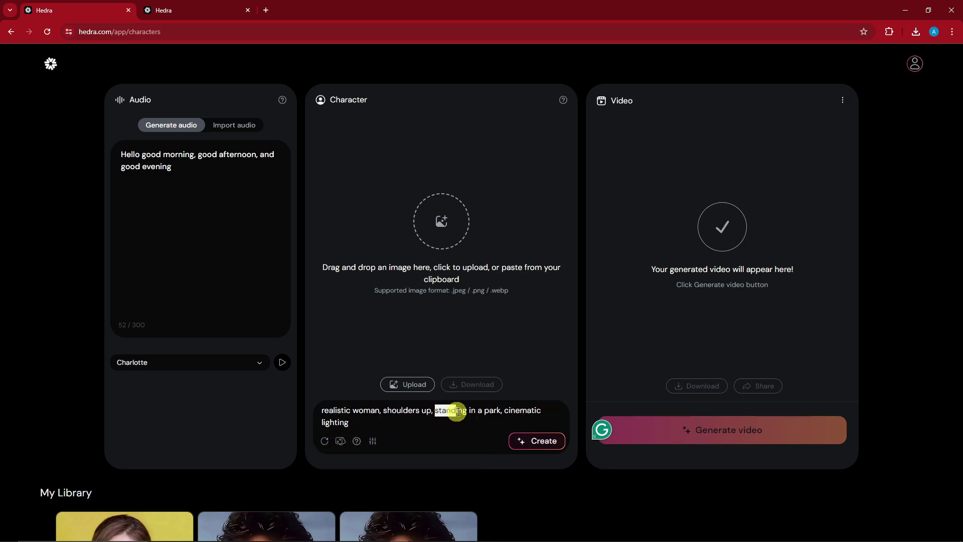
drag(437, 412, 501, 412)
click(437, 426)
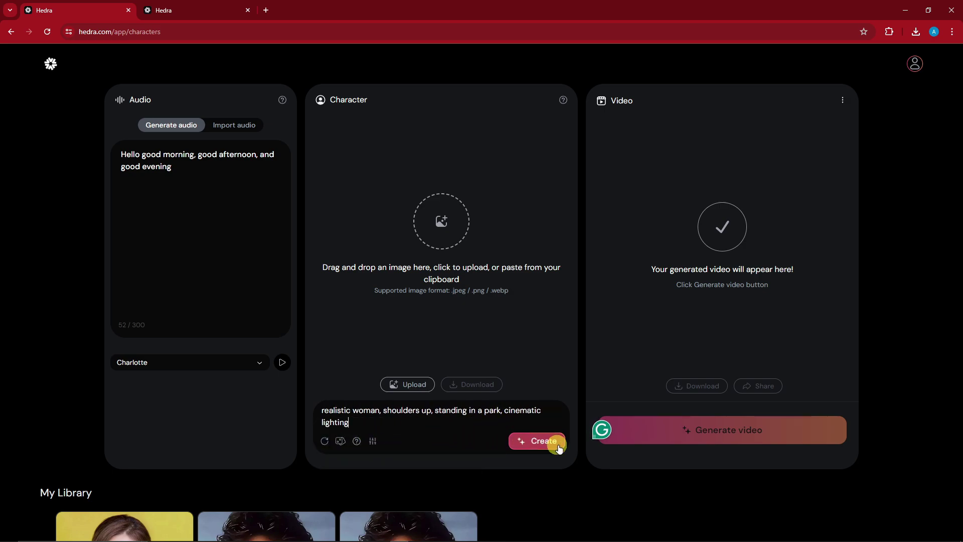
click(537, 440)
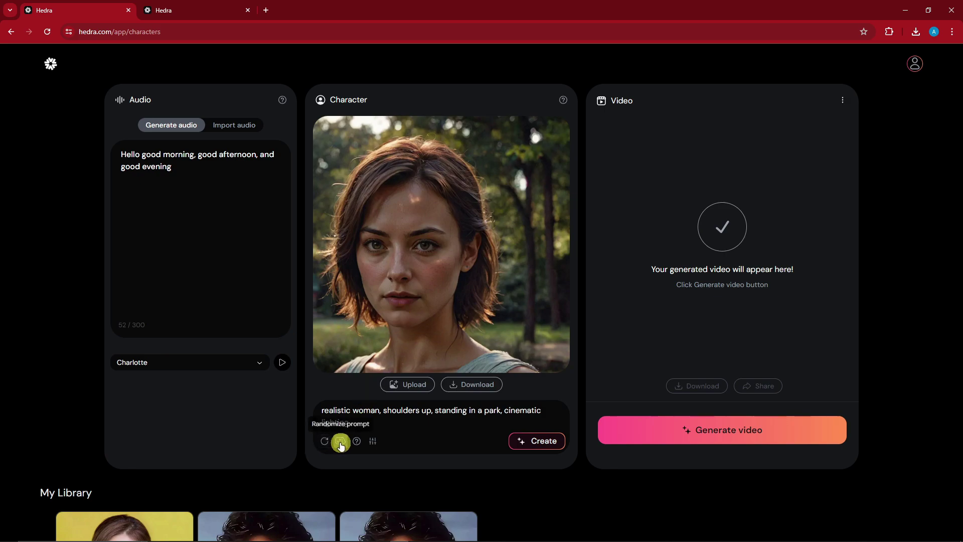
- Check the Negative prompt setting, then generate the park woman's talking greeting video
click(372, 441)
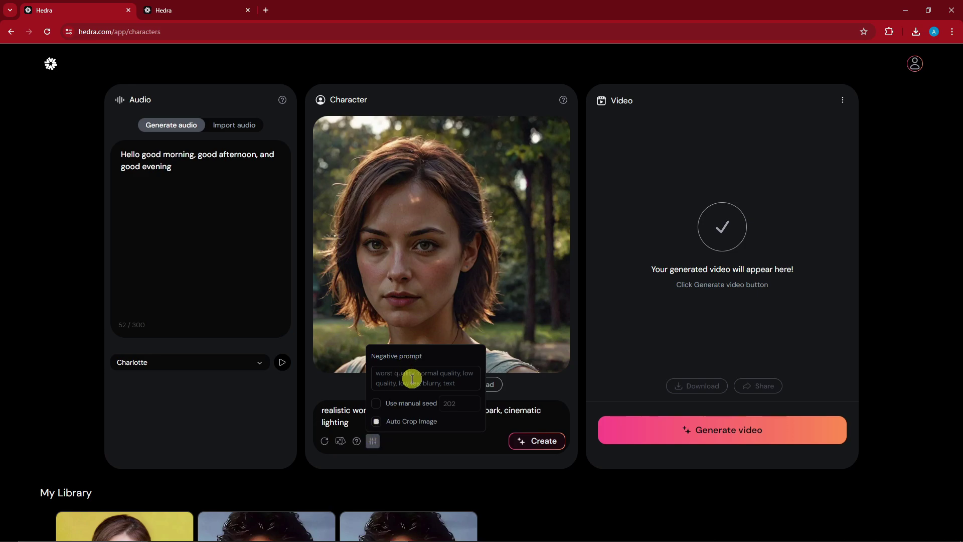
click(412, 379)
click(472, 444)
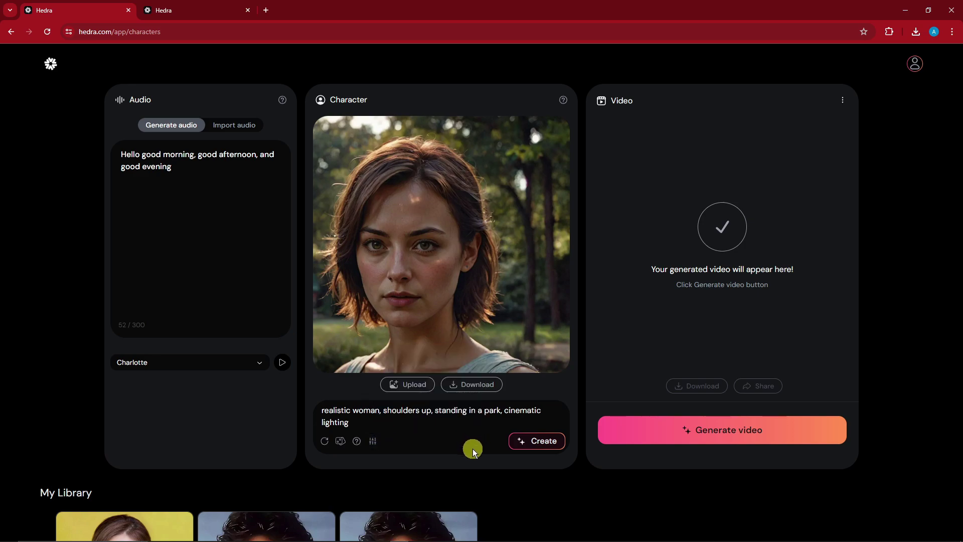
click(132, 207)
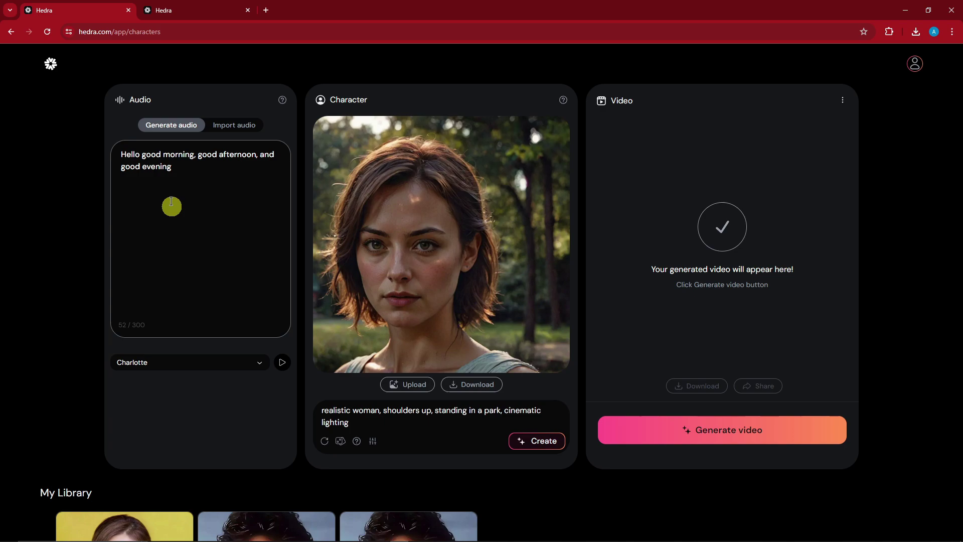
click(729, 430)
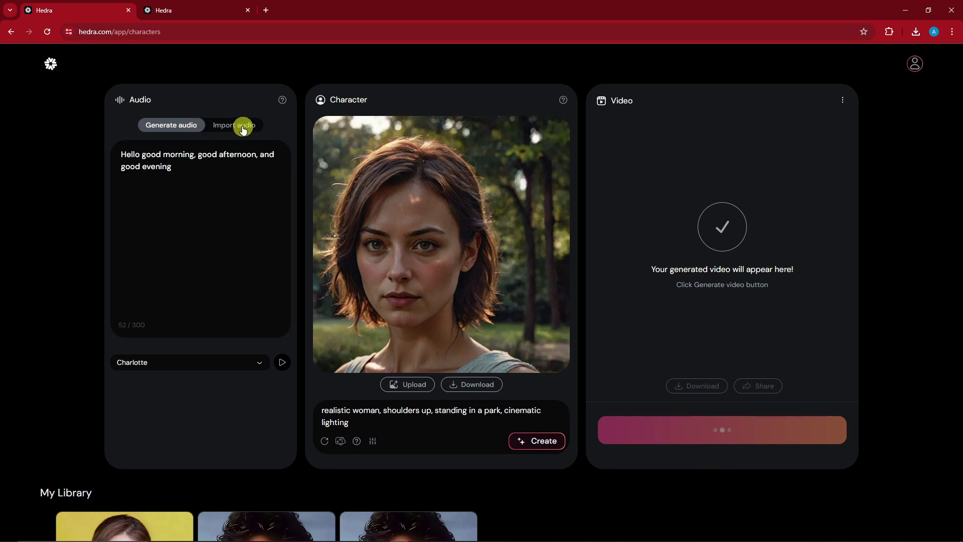
- Switch to Import audio, clear the description, and upload the curly-haired man's photo as character
click(243, 126)
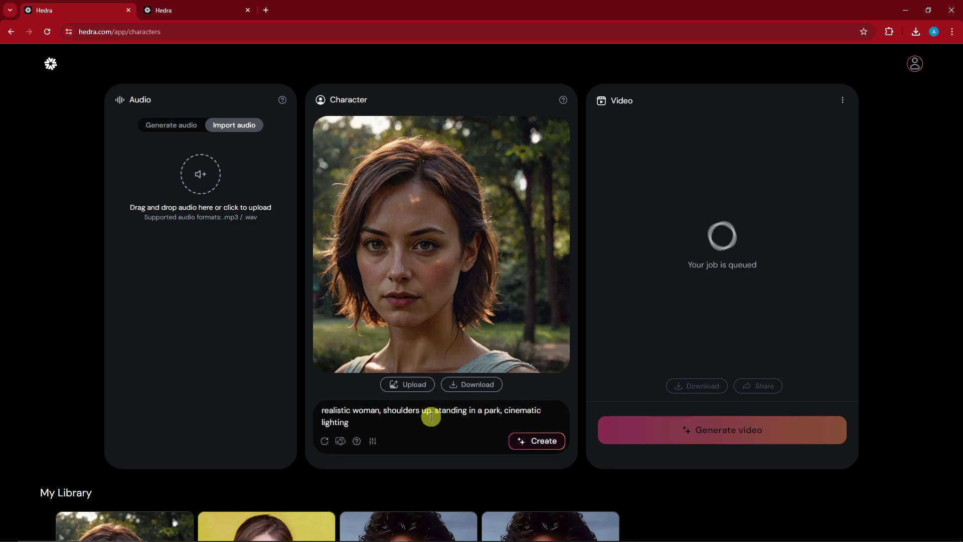
drag(430, 417, 315, 413)
key(BackSpace)
click(407, 384)
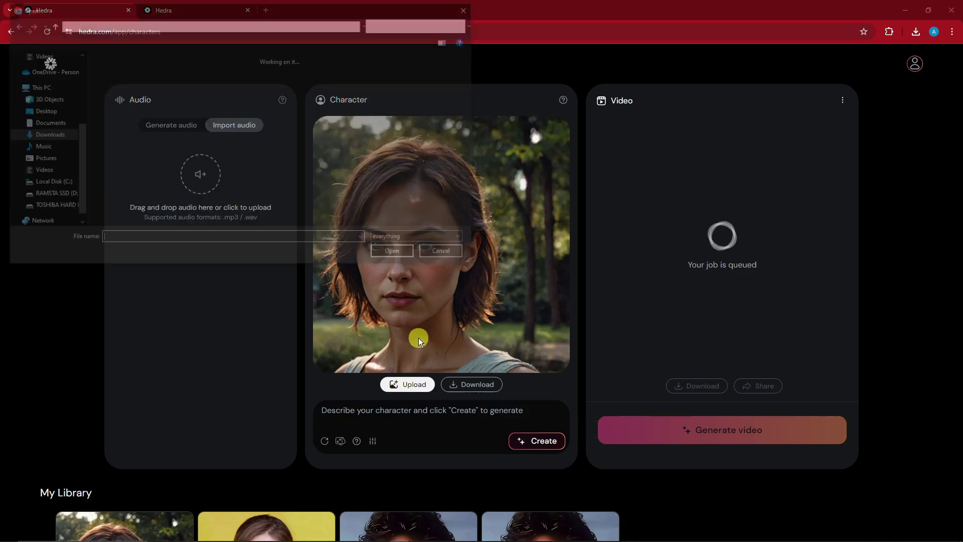
scroll(44, 97, up, 3)
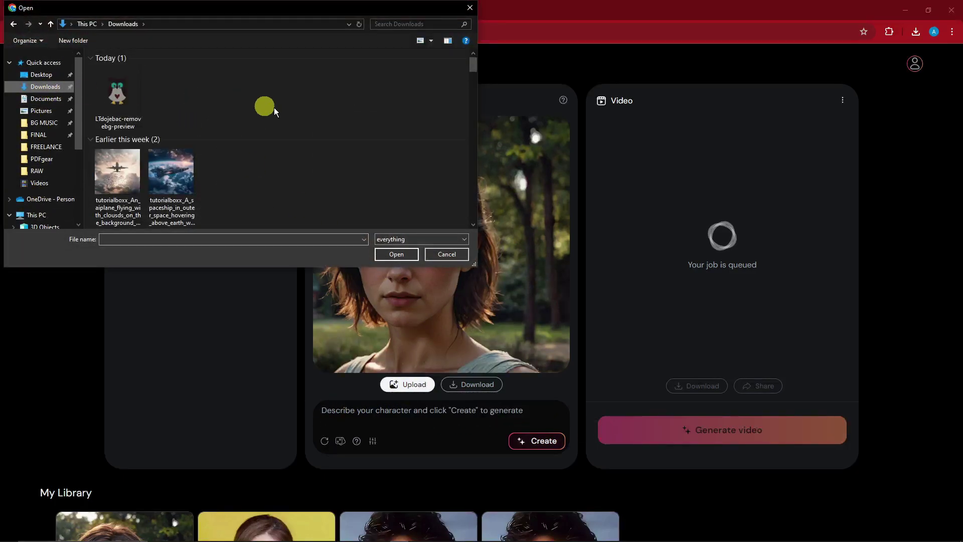
scroll(278, 113, down, 5)
scroll(317, 132, down, 5)
scroll(324, 136, down, 3)
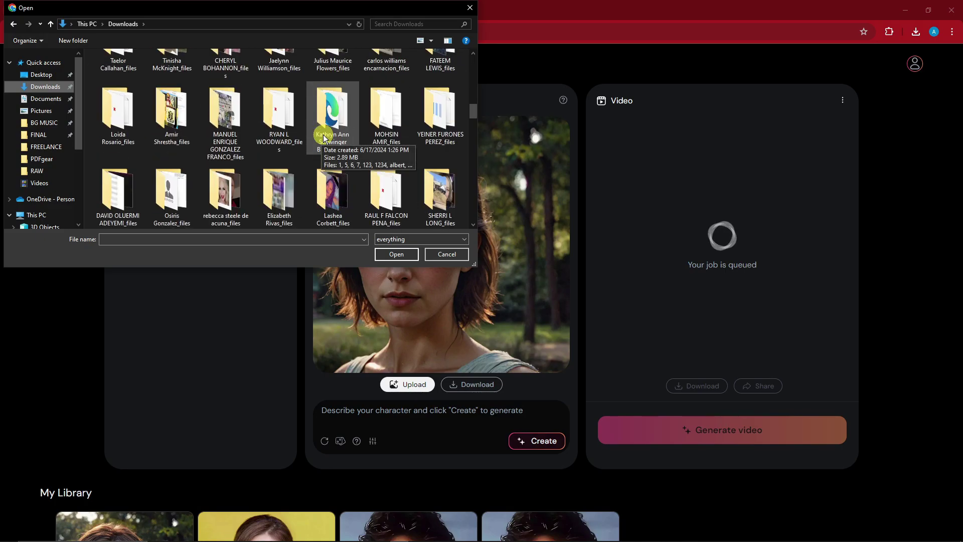
scroll(325, 137, down, 4)
scroll(324, 137, down, 4)
scroll(324, 138, down, 4)
scroll(324, 137, down, 3)
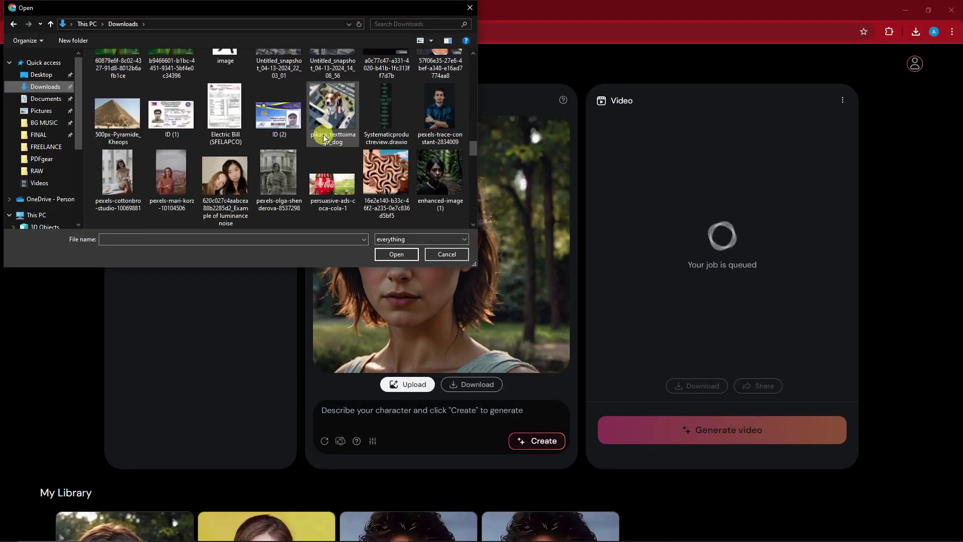
scroll(326, 138, down, 3)
scroll(324, 136, down, 3)
scroll(324, 136, down, 3)
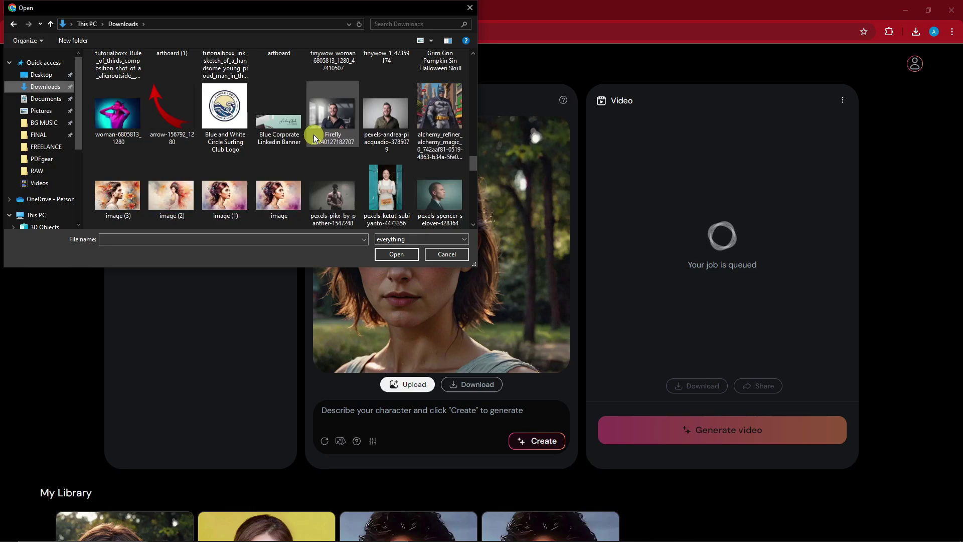
scroll(314, 136, down, 3)
scroll(315, 136, down, 3)
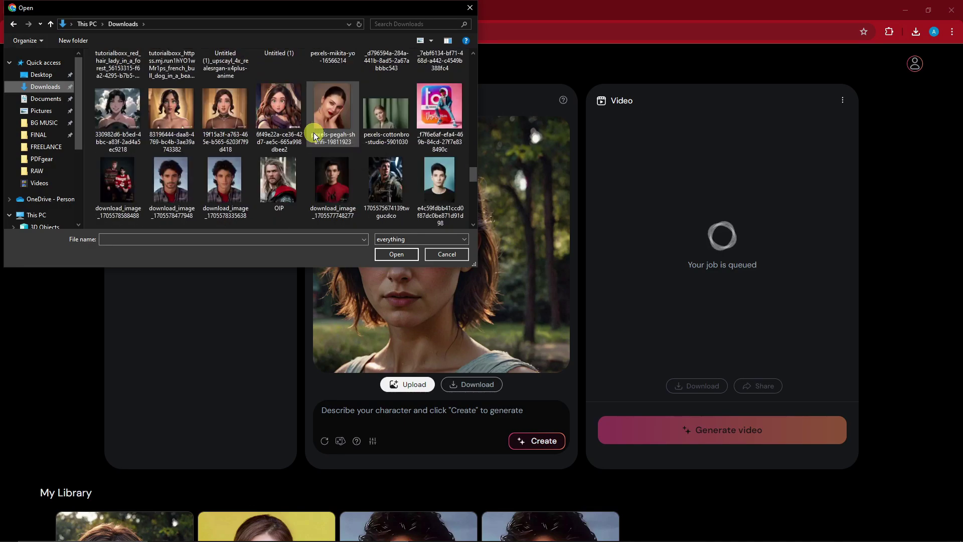
double_click(180, 181)
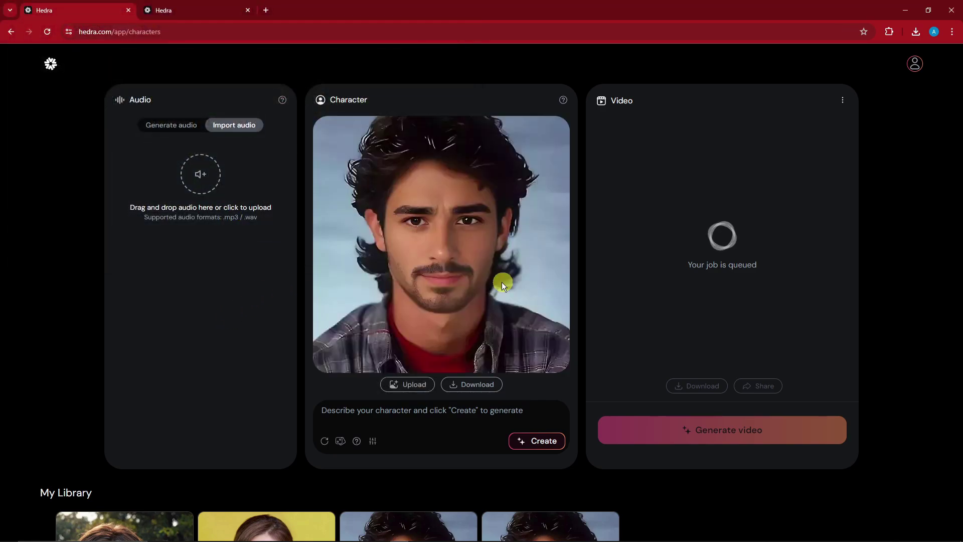
- Import the SAMPLE audio file from the RAW folder as the man's speech
click(199, 181)
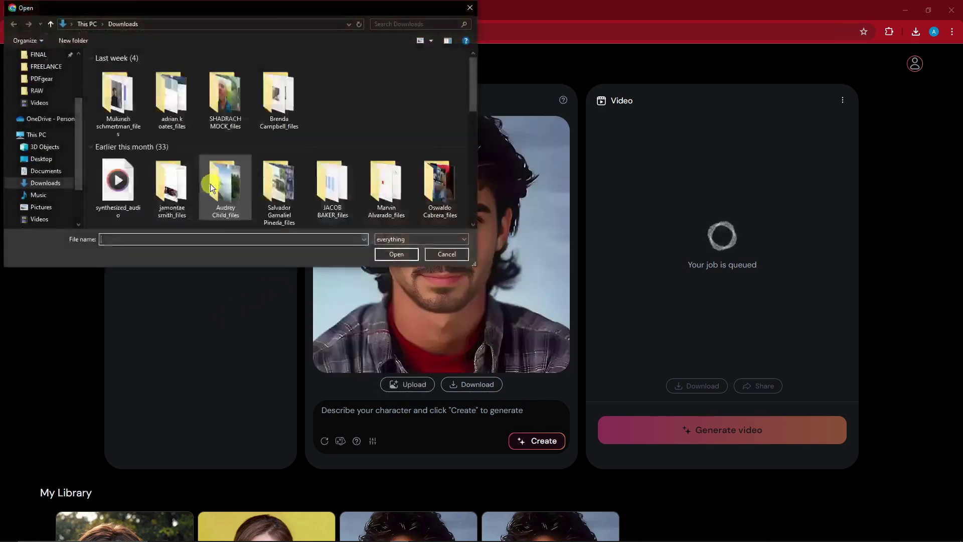
scroll(45, 150, up, 3)
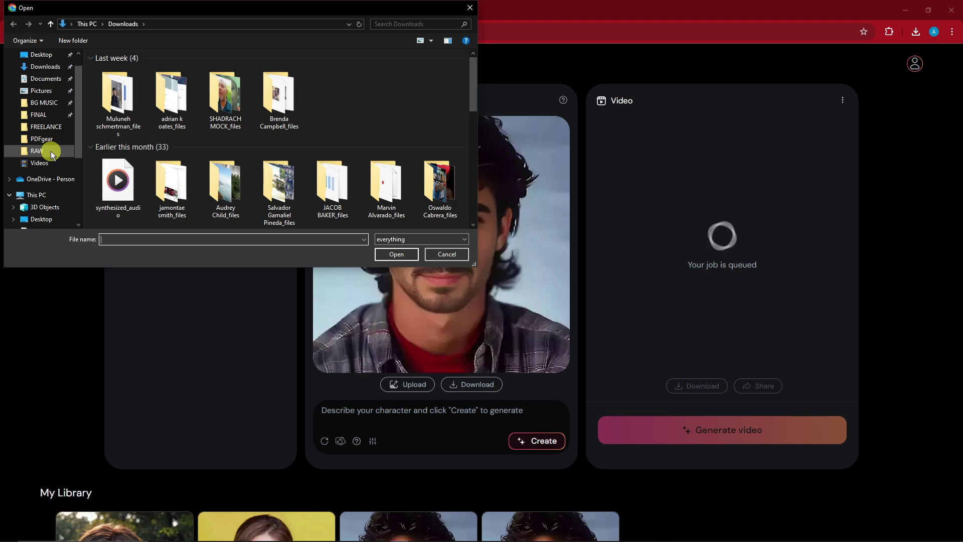
click(38, 151)
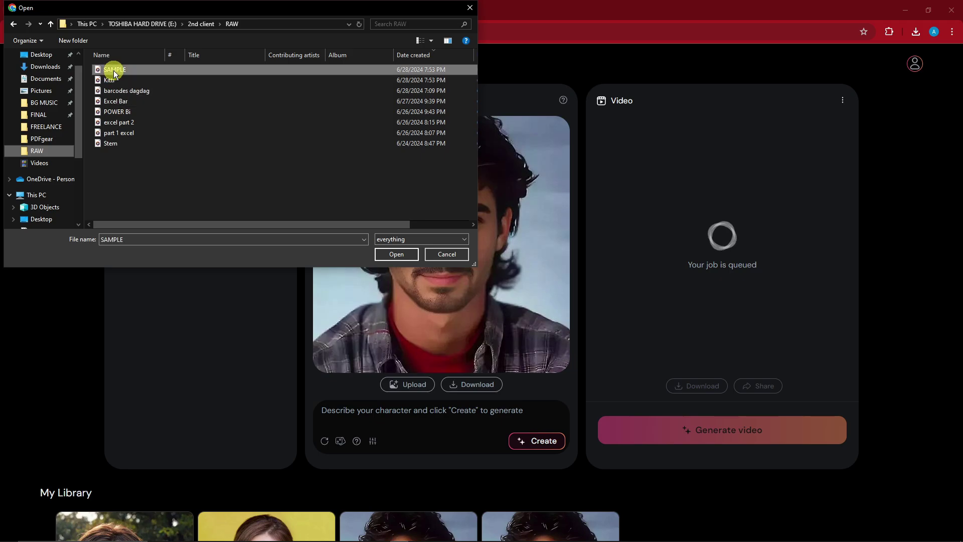
double_click(115, 71)
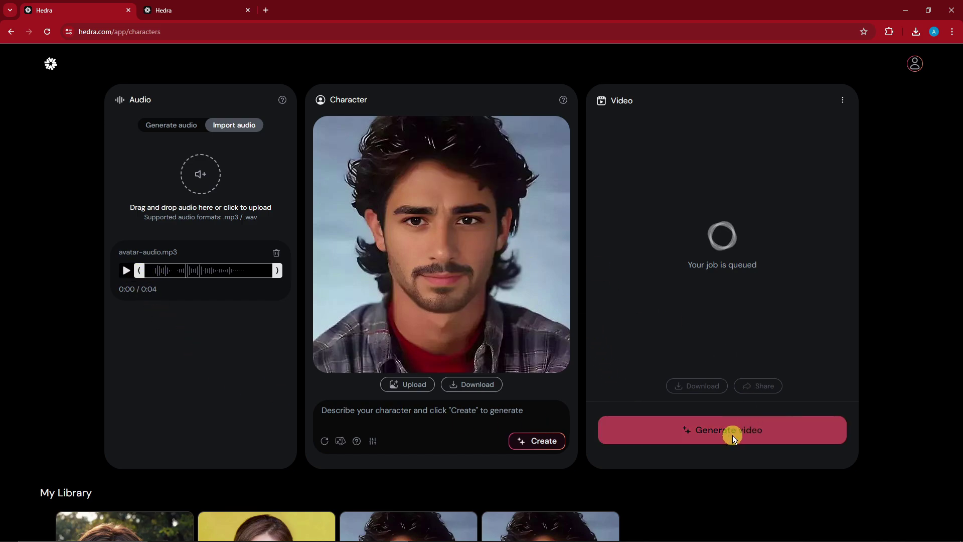
scroll(740, 479, down, 4)
scroll(740, 480, down, 3)
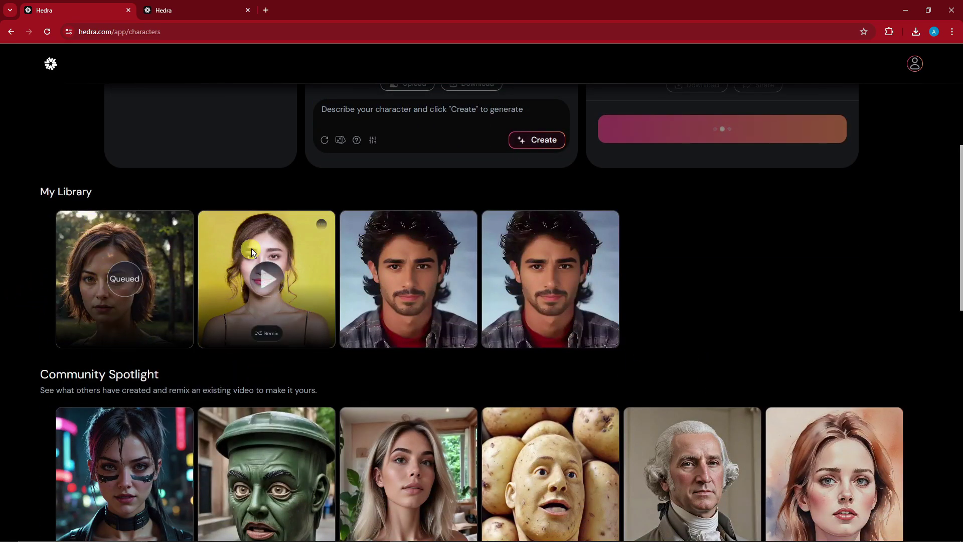
mouse_move(409, 279)
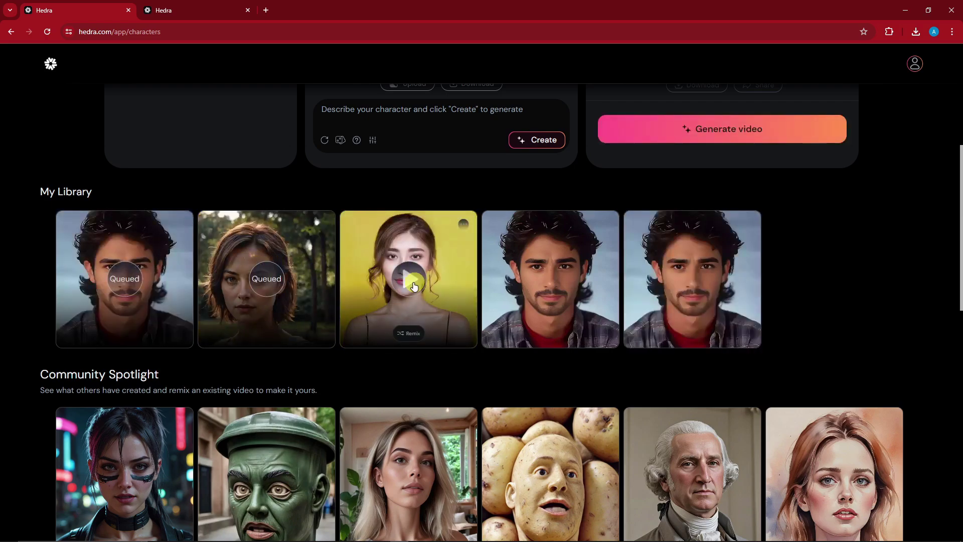
- Play the yellow-background woman video in My Library and open its three-dot menu
click(413, 286)
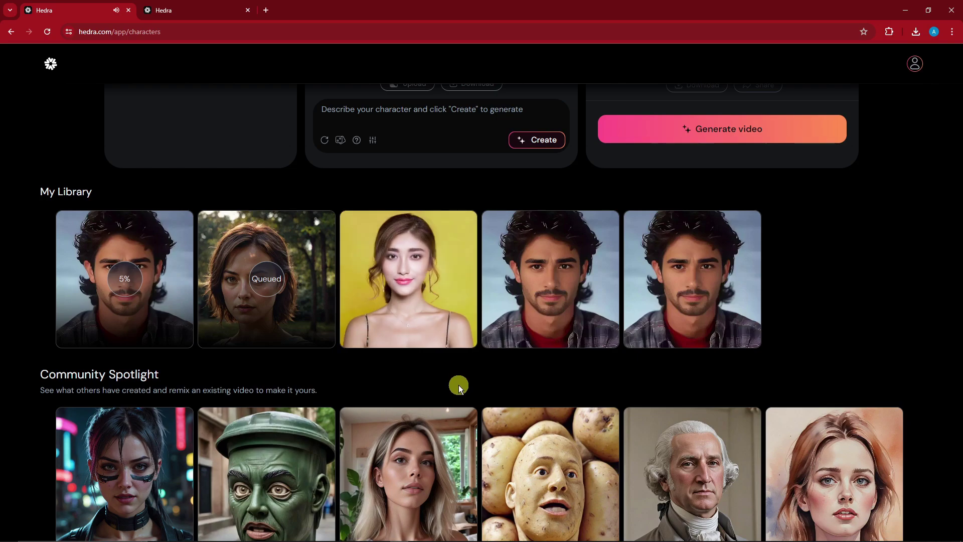
mouse_move(408, 278)
click(464, 229)
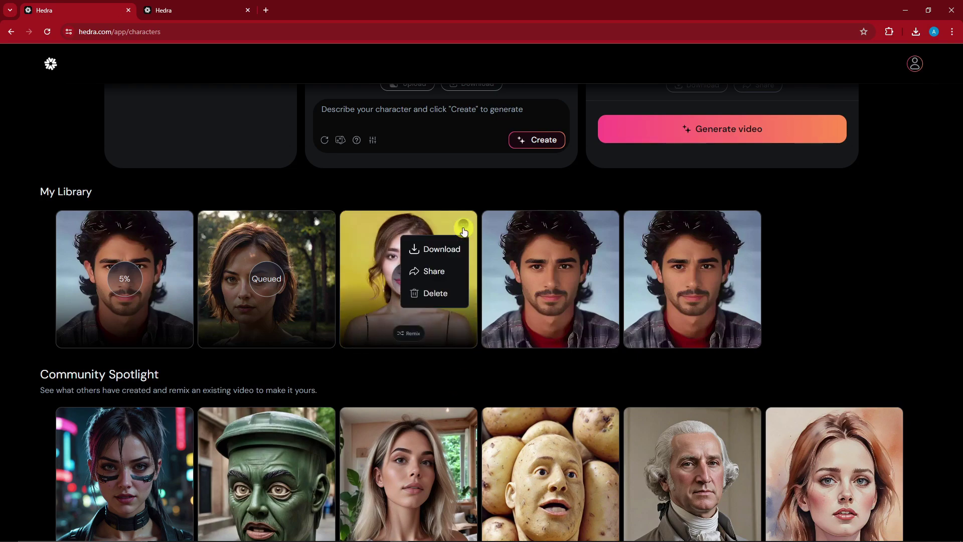
- Download the yellow-background woman's video, check its share link, and view Chrome's recent downloads
click(442, 250)
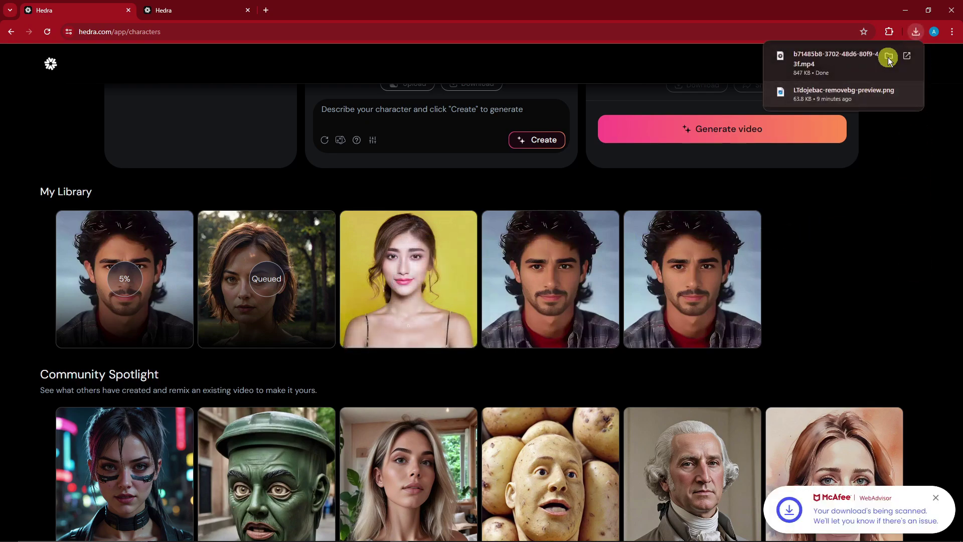
click(463, 224)
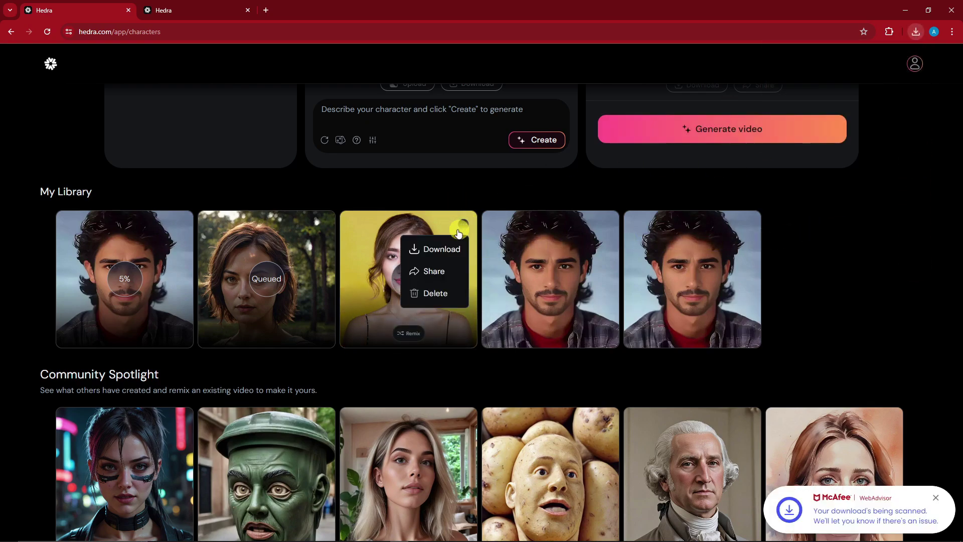
click(435, 272)
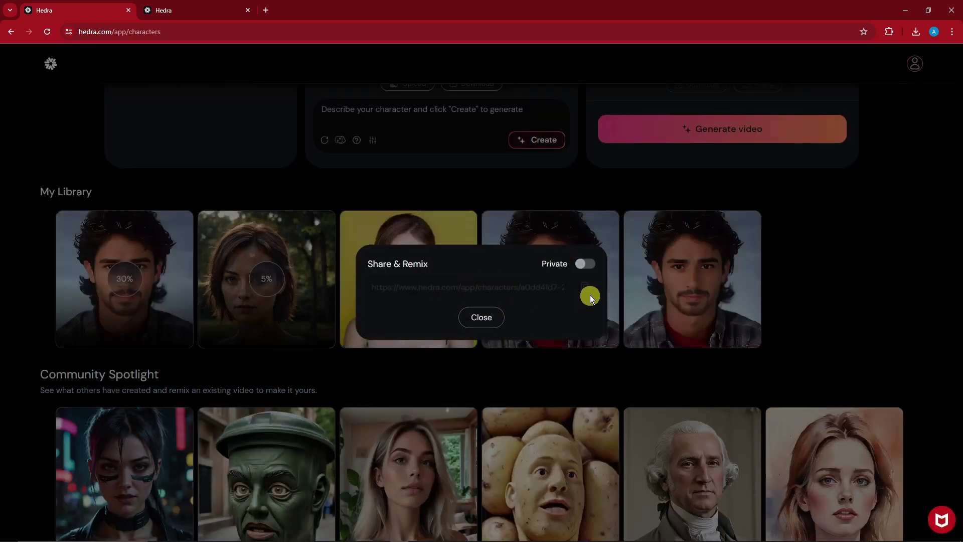
click(482, 317)
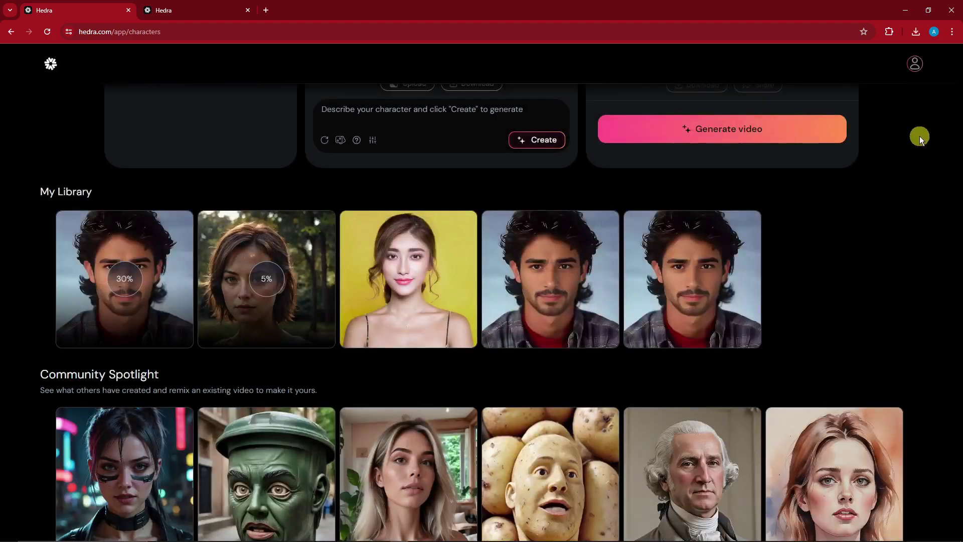
click(916, 33)
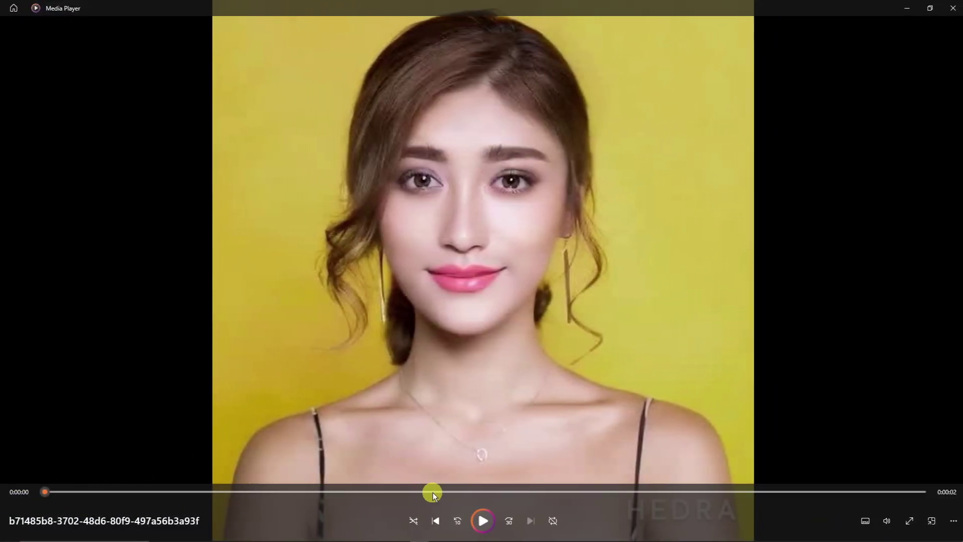
- Play the yellow-background woman's downloaded clip in Media Player, then close the player
click(481, 520)
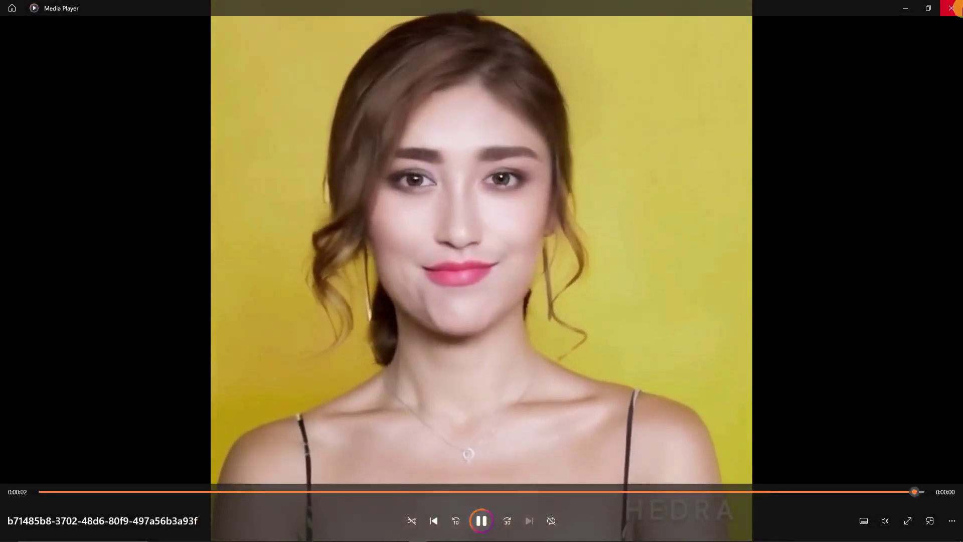
click(951, 7)
mouse_move(266, 279)
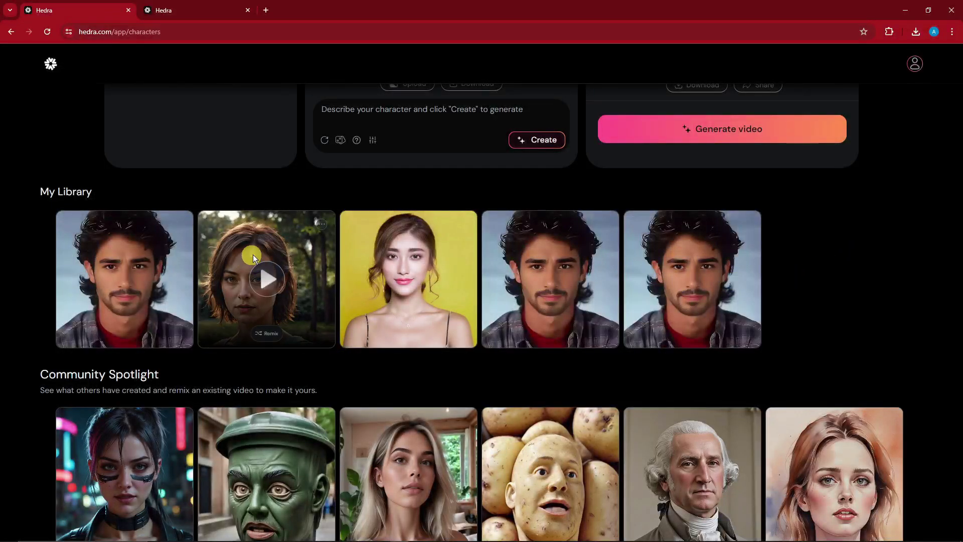
click(268, 280)
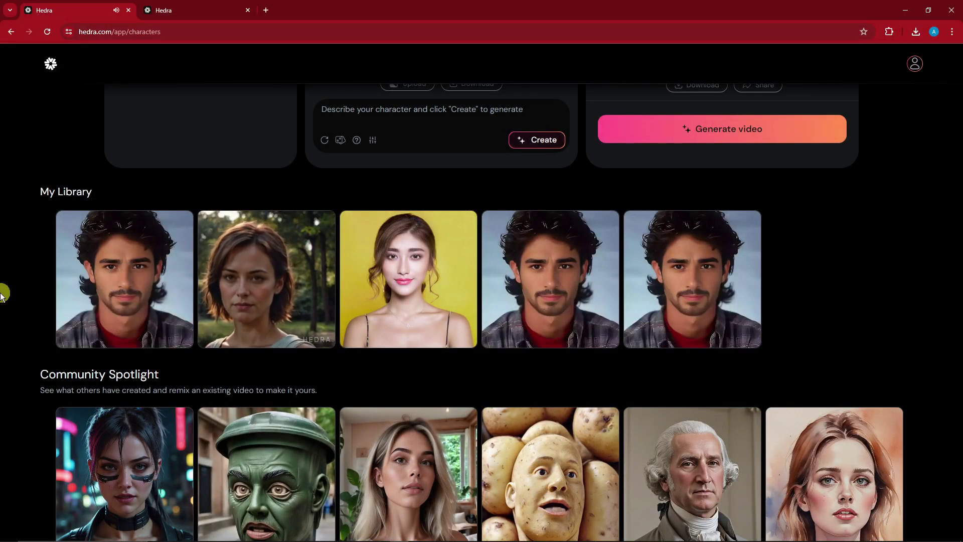
click(113, 272)
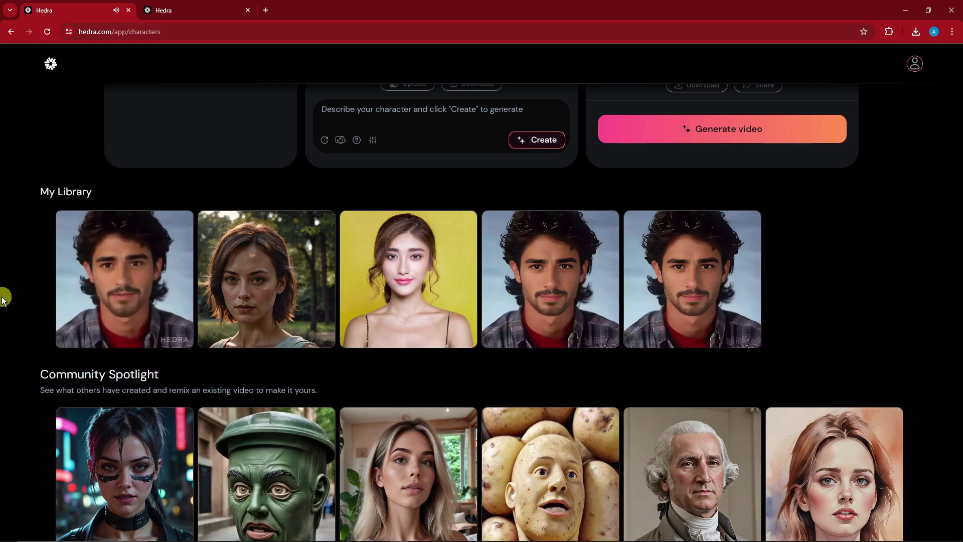
scroll(11, 303, down, 3)
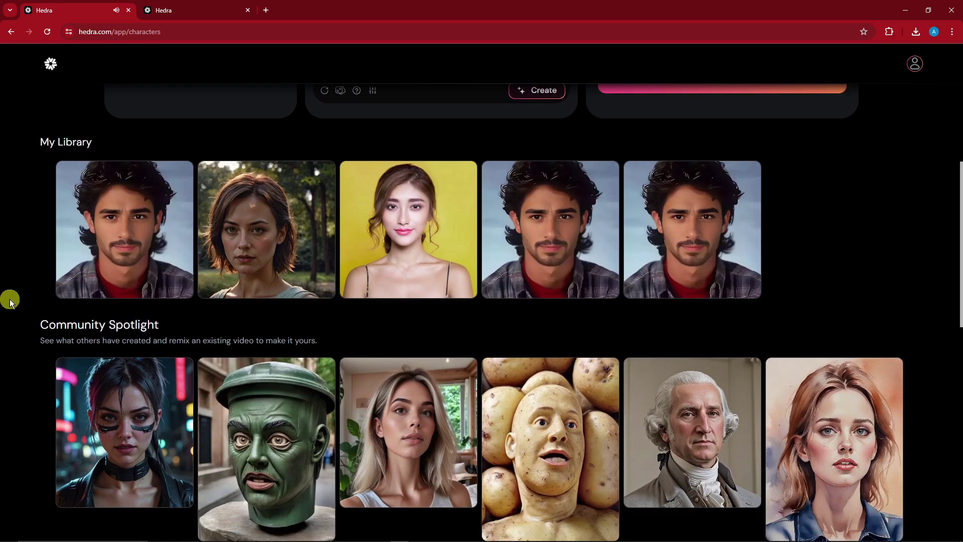
scroll(11, 303, down, 2)
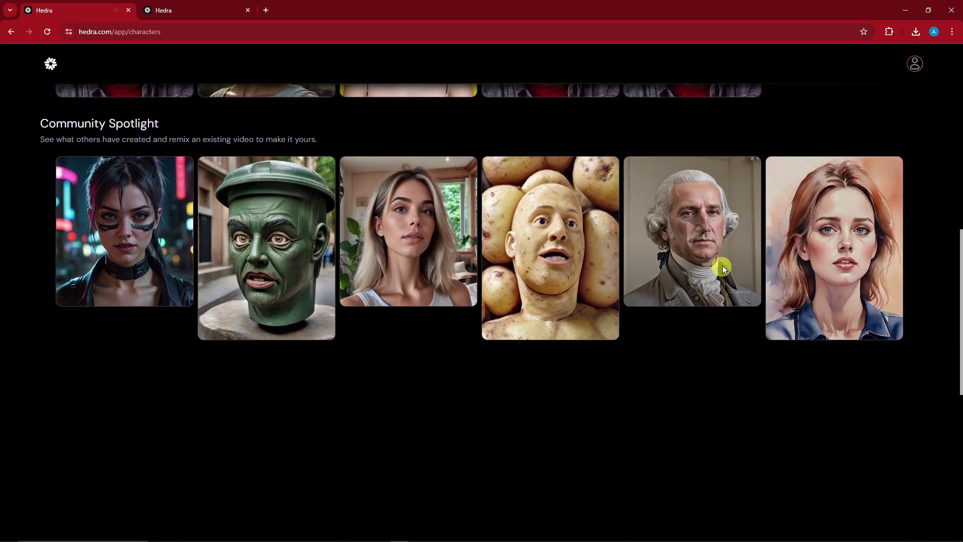
click(713, 231)
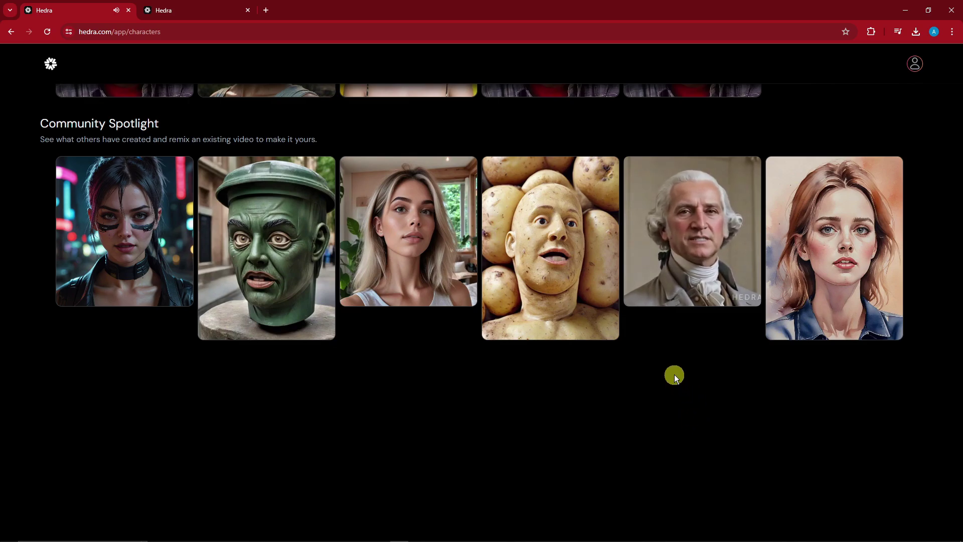
scroll(692, 301, up, 10)
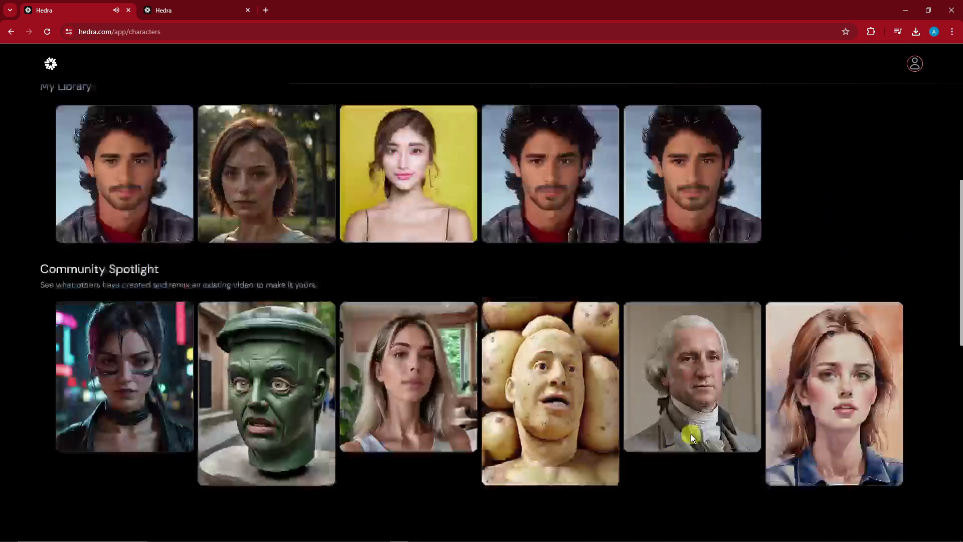
scroll(692, 425, up, 10)
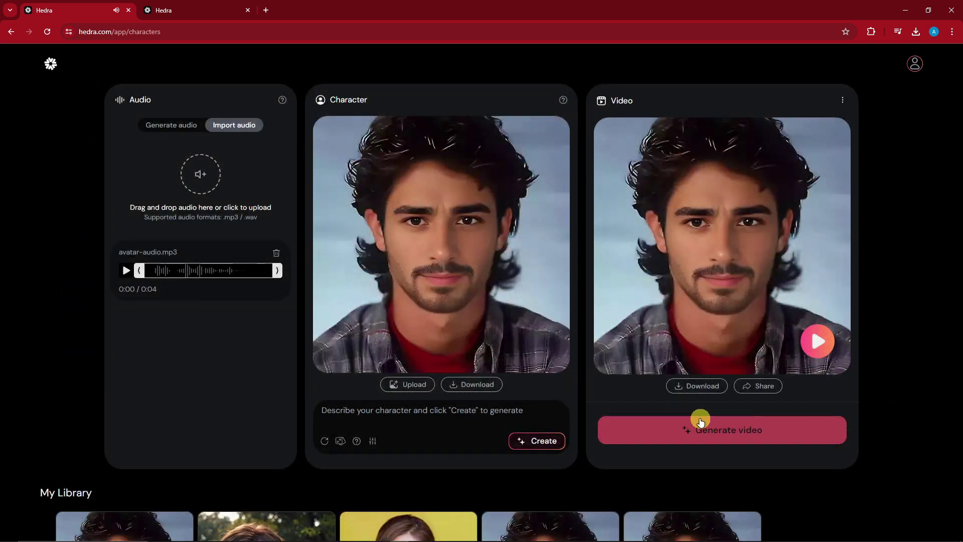
scroll(699, 428, down, 5)
scroll(706, 418, up, 5)
scroll(890, 366, down, 3)
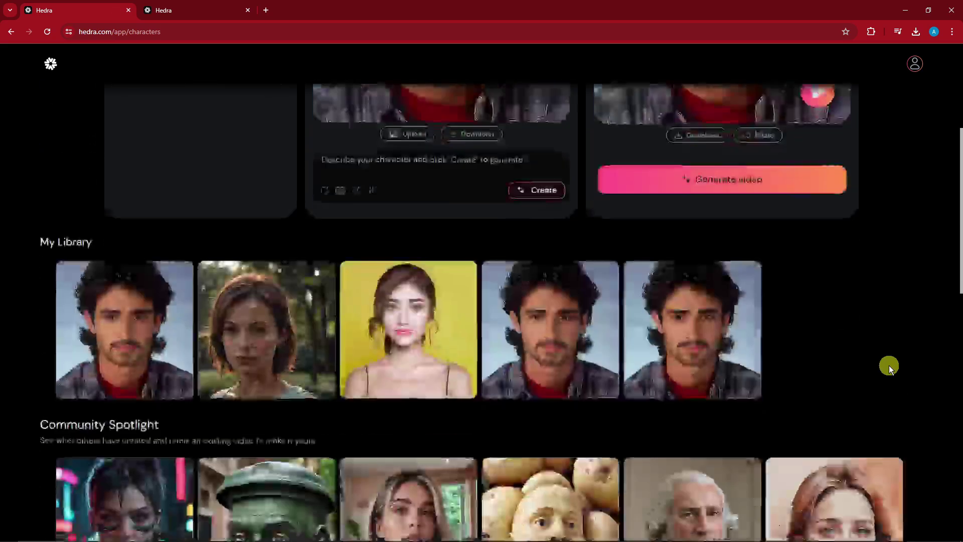
scroll(889, 365, up, 3)
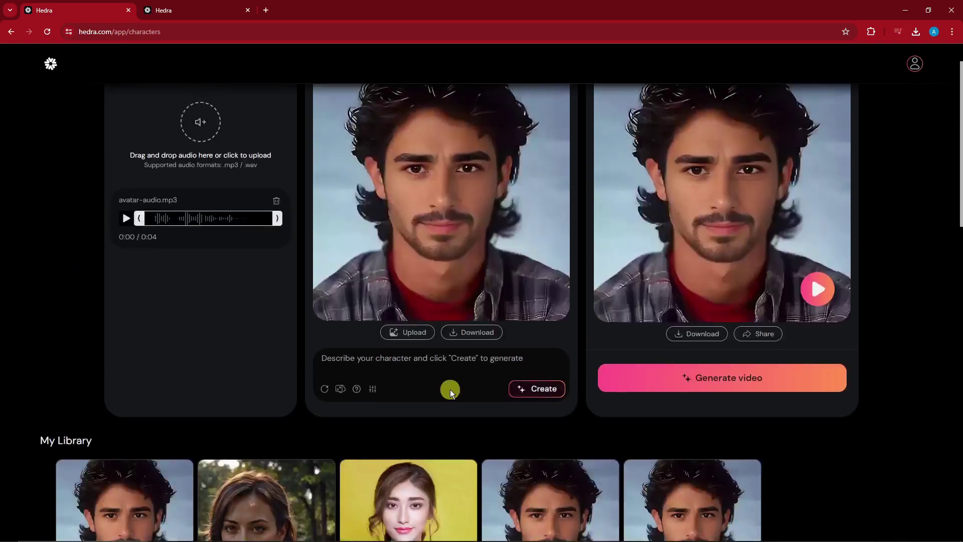
scroll(451, 390, down, 3)
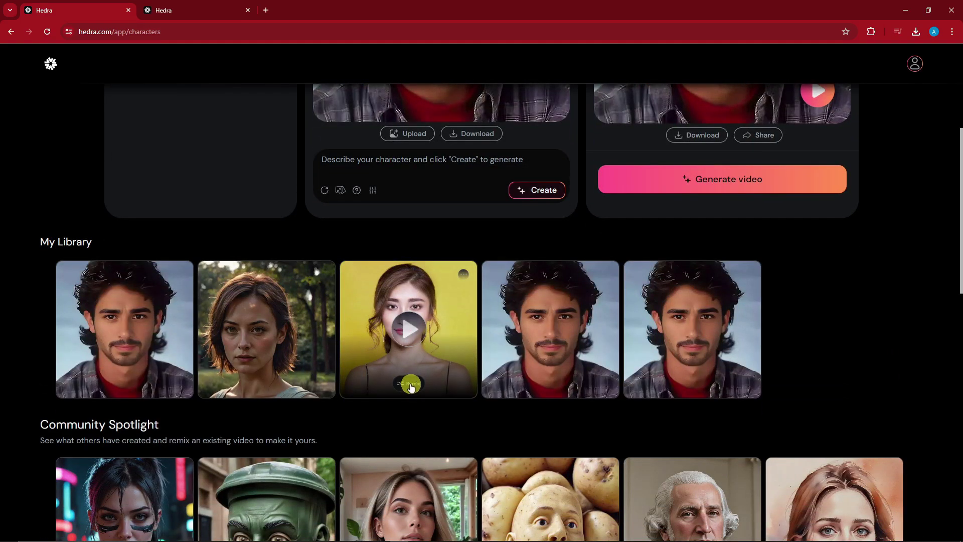
- Open the yellow-background woman's project and highlight its Lily-voiced 'Hello there good morning' script
click(411, 386)
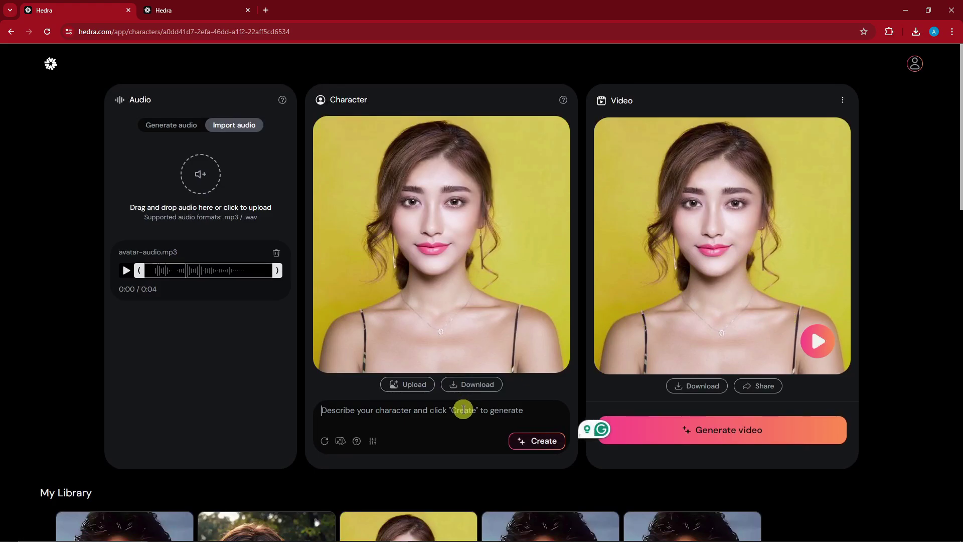
click(170, 125)
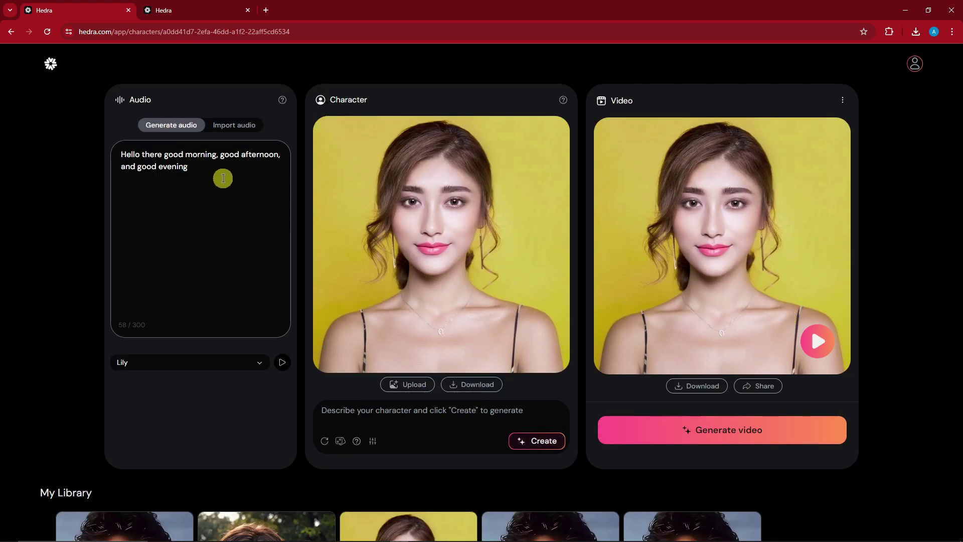
drag(226, 181, 116, 150)
click(925, 192)
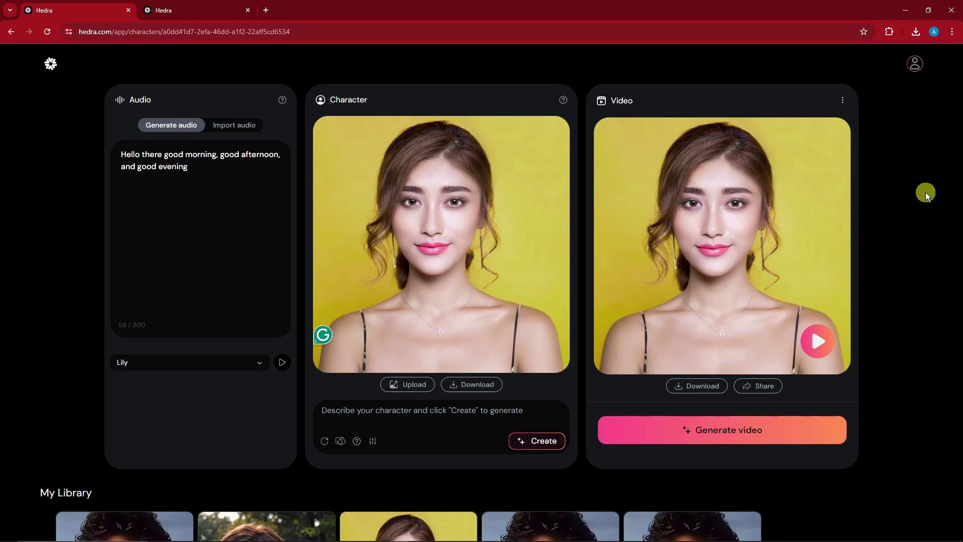
scroll(901, 192, down, 2)
scroll(438, 133, up, 2)
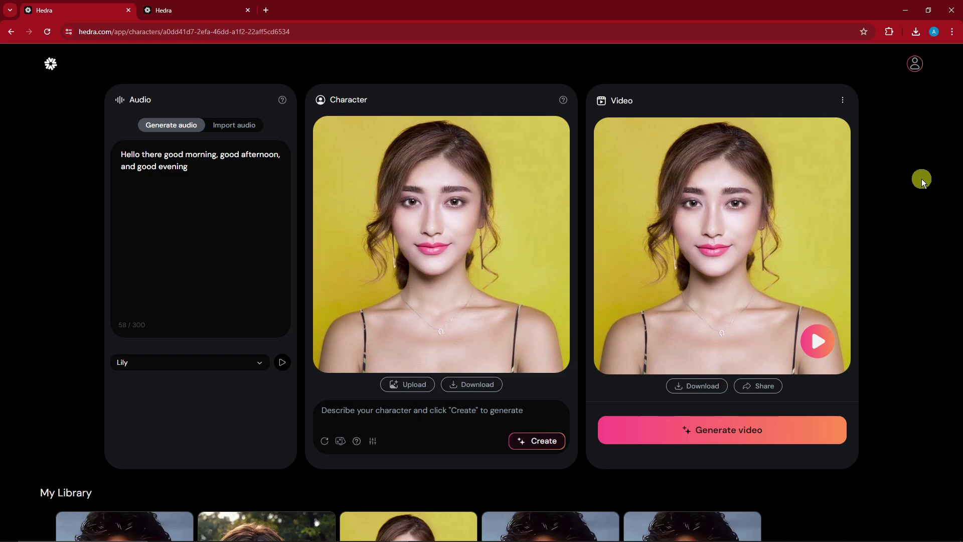
scroll(922, 279, down, 3)
scroll(919, 337, down, 2)
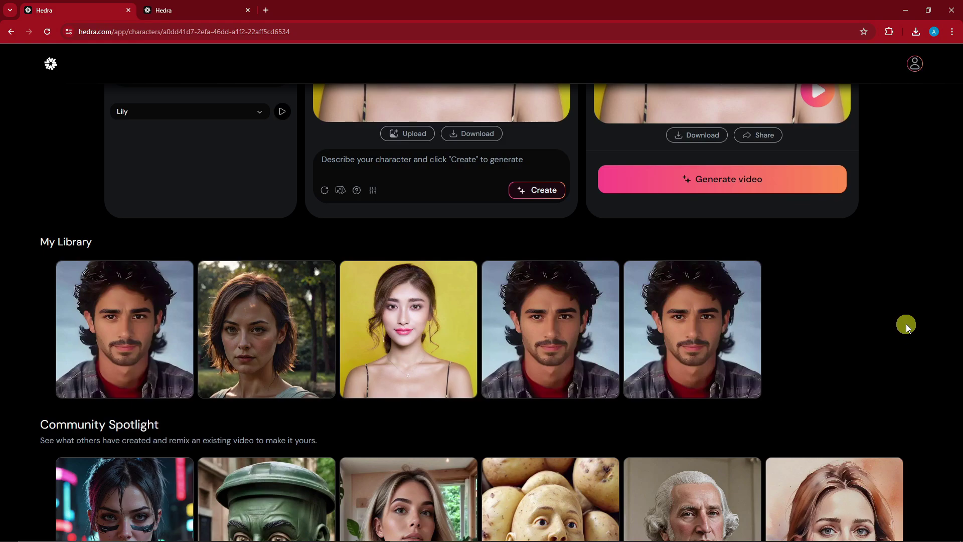
mouse_move(409, 329)
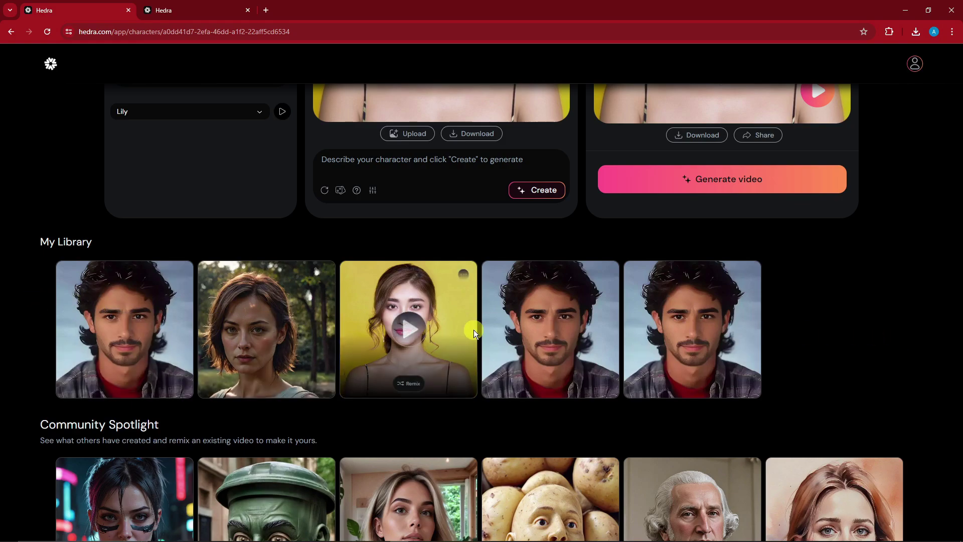
scroll(473, 330, up, 3)
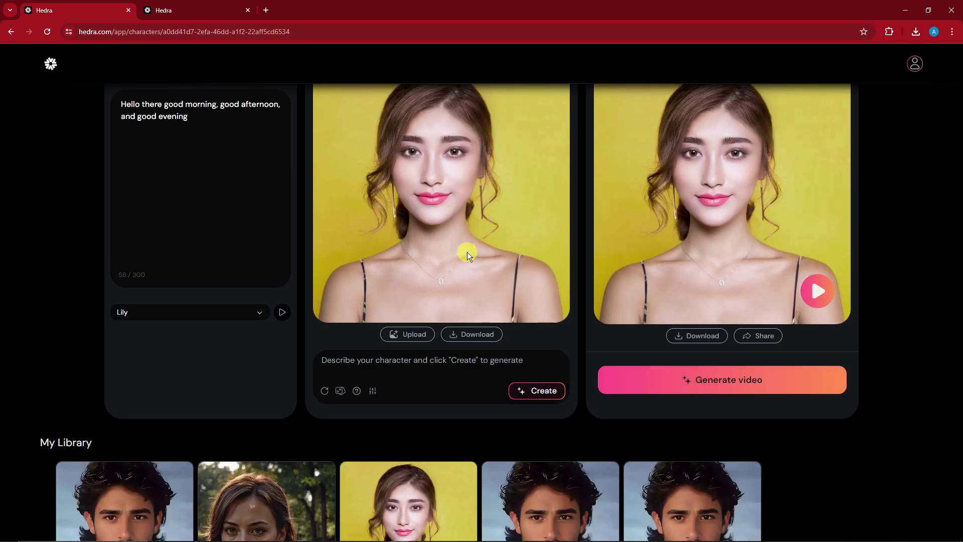
scroll(461, 221, down, 5)
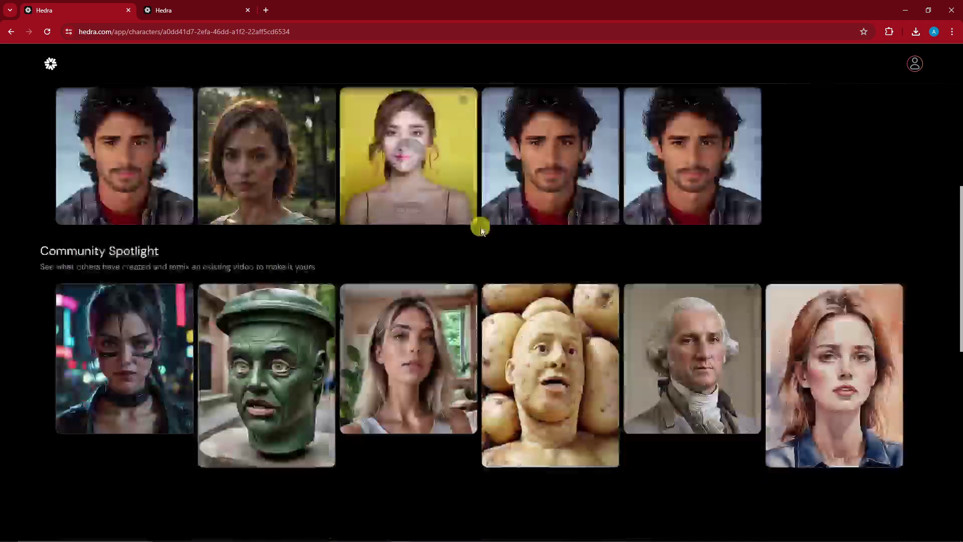
scroll(481, 227, down, 5)
scroll(626, 421, up, 4)
scroll(646, 417, up, 4)
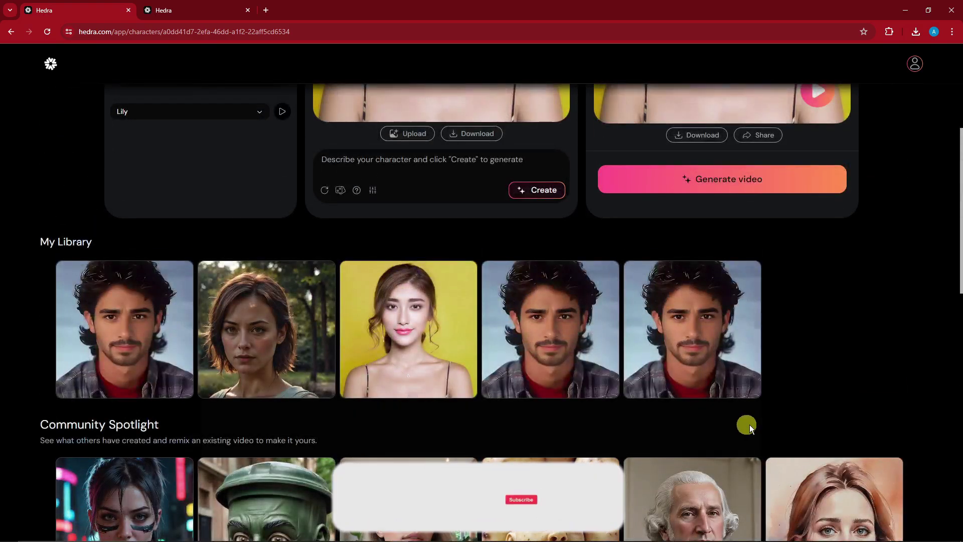
scroll(750, 425, up, 4)
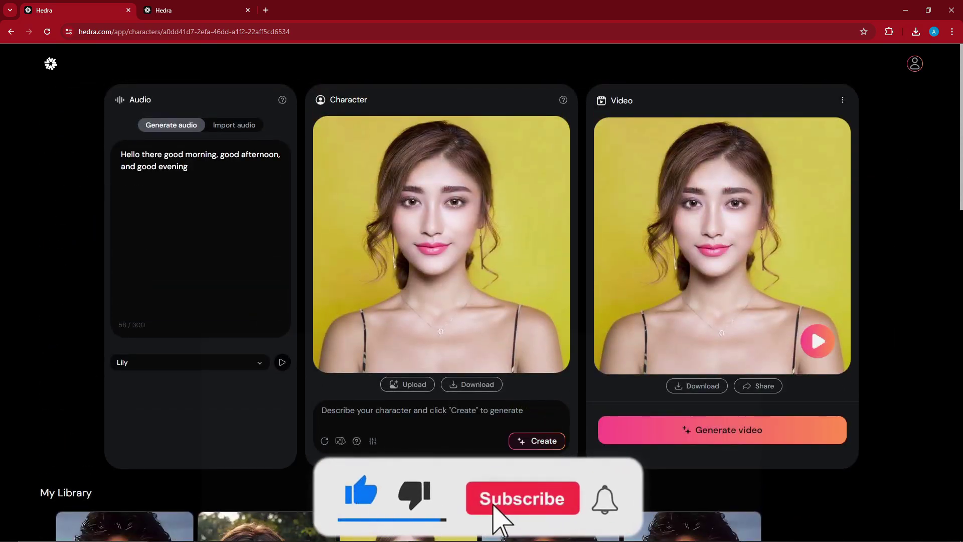
scroll(723, 302, down, 2)
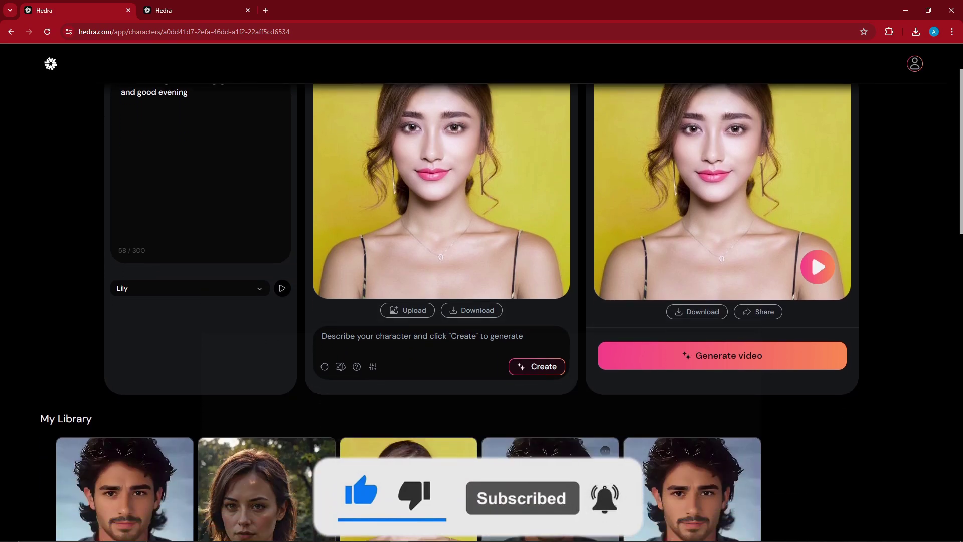
scroll(812, 253, down, 4)
scroll(276, 472, up, 2)
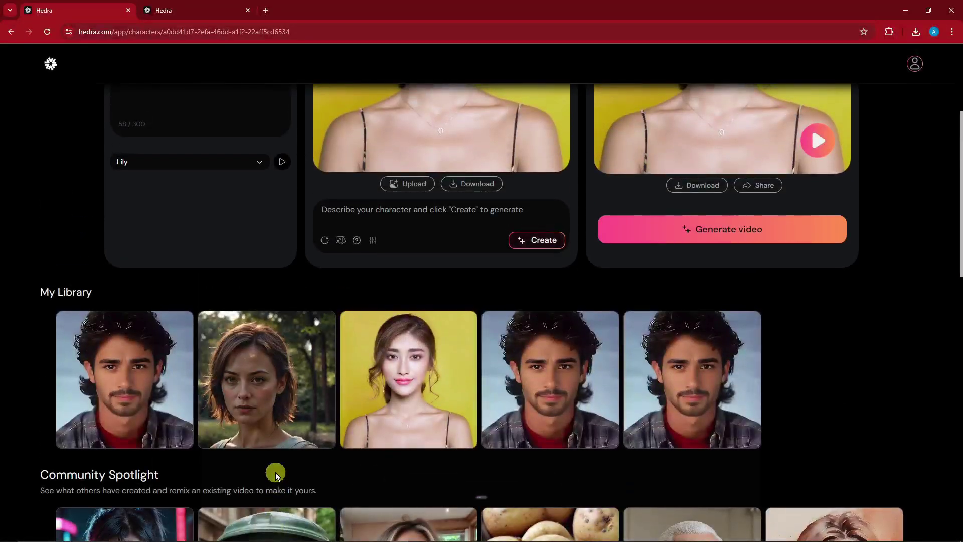